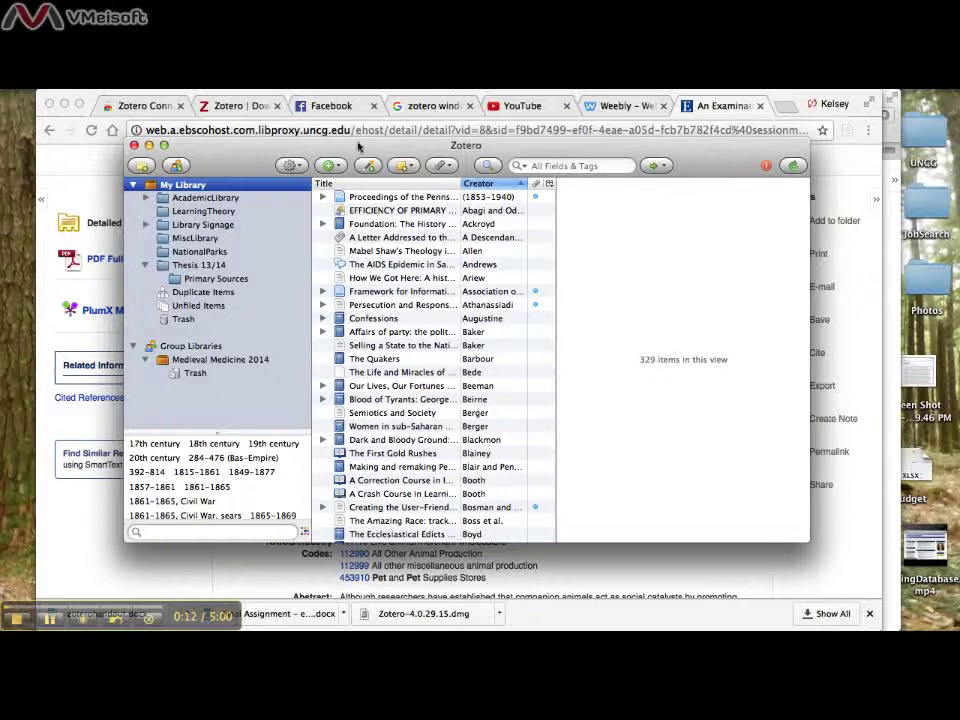
Look through the list of items stored in My Library
scroll(392, 390, down, 2)
scroll(392, 393, up, 2)
scroll(415, 290, down, 20)
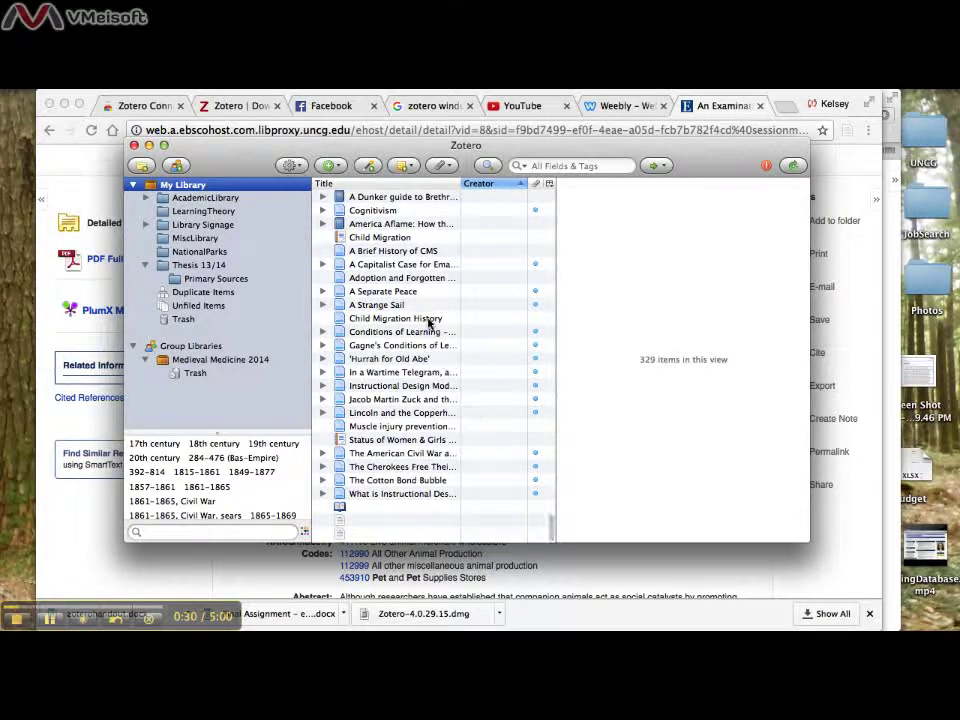
scroll(430, 322, up, 20)
scroll(412, 325, down, 10)
scroll(412, 325, down, 10)
scroll(392, 317, up, 20)
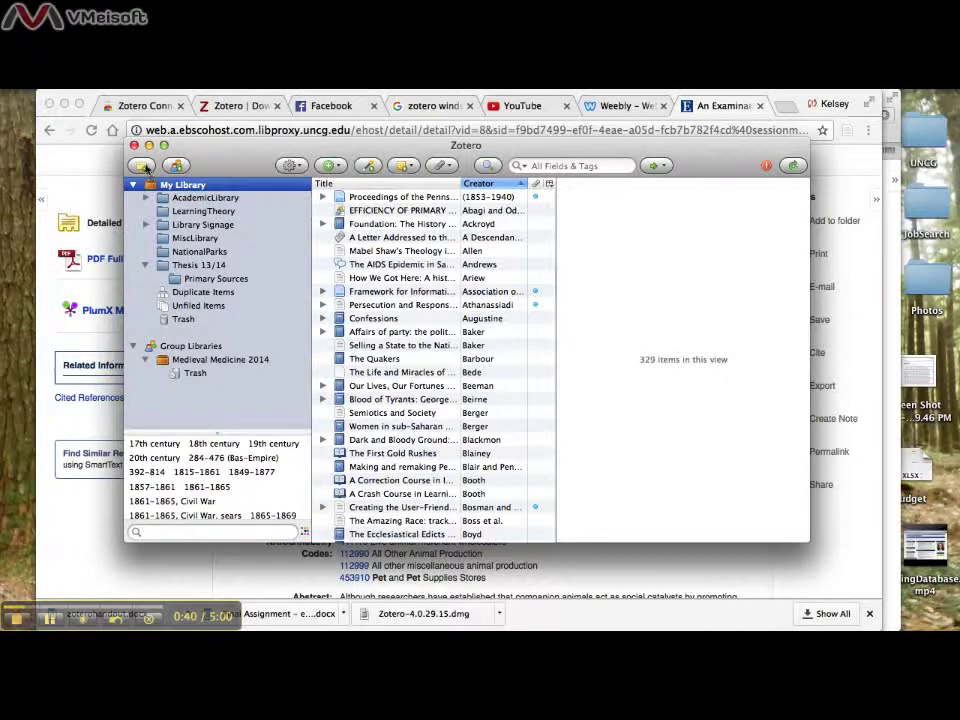
Create a new collection named "Dogs" in My Library
click(143, 166)
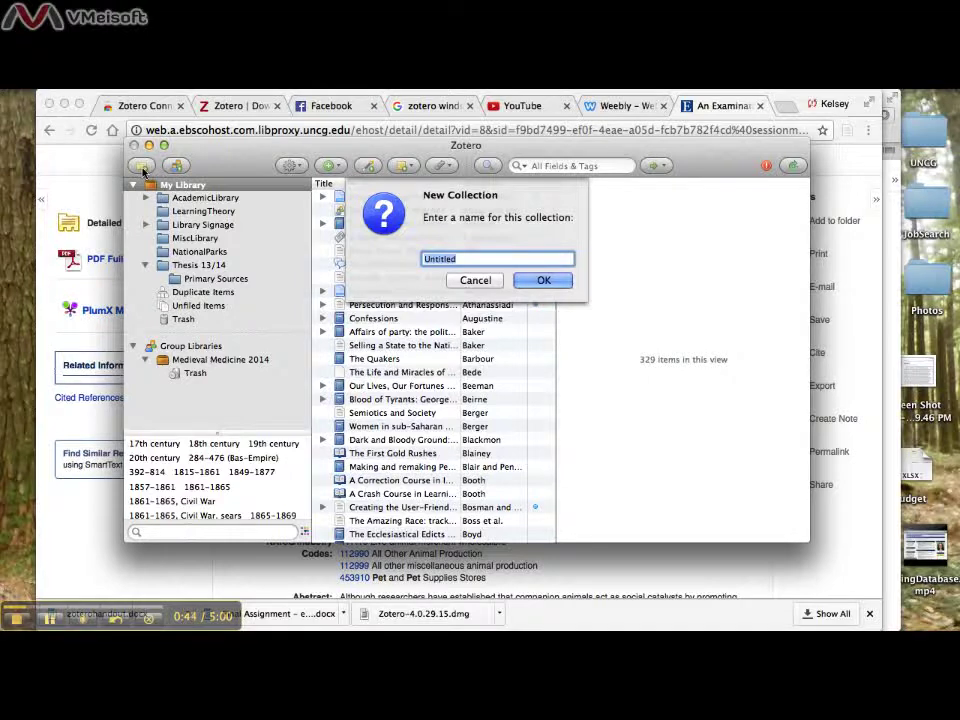
text(Dogs)
key(Return)
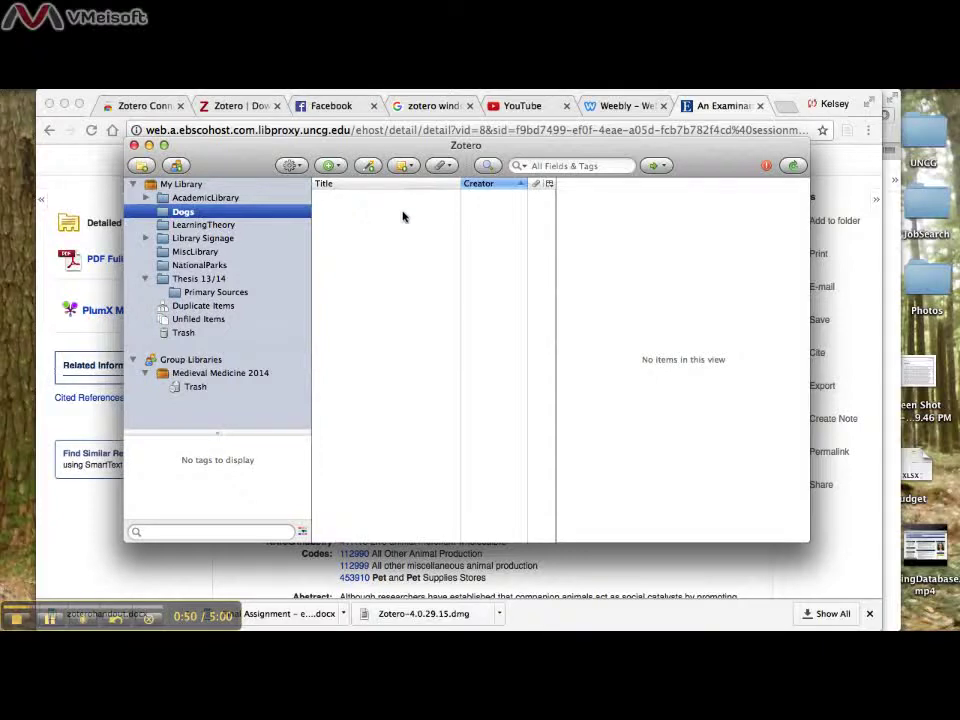
Switch to Chrome and save the EBSCO article about the benefits of dog walking to the Dogs collection with the Zotero Connector
click(86, 188)
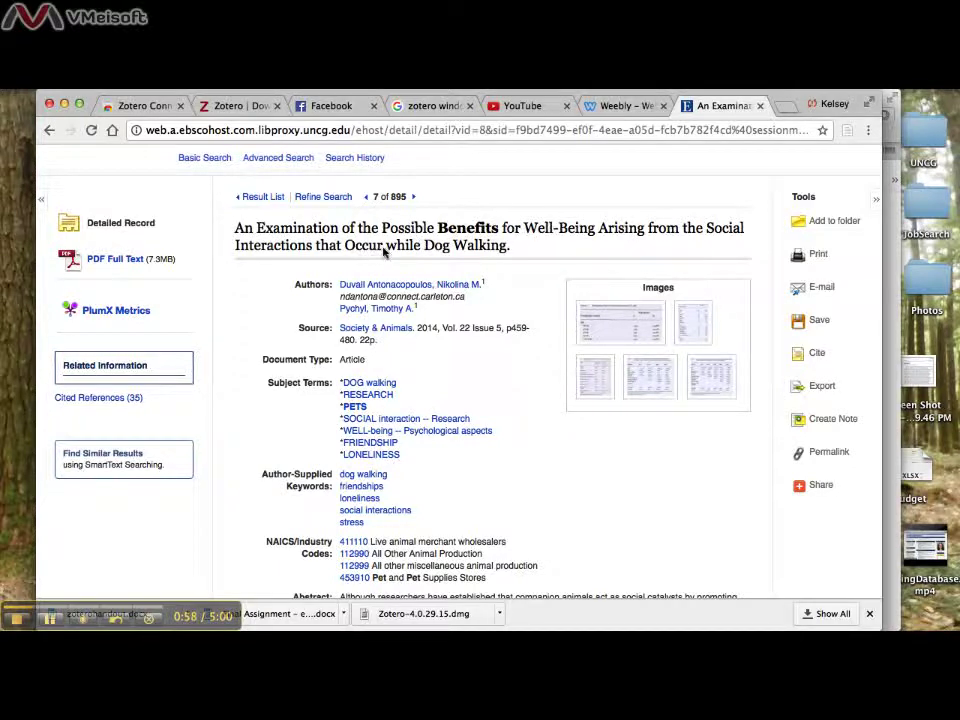
scroll(561, 313, down, 5)
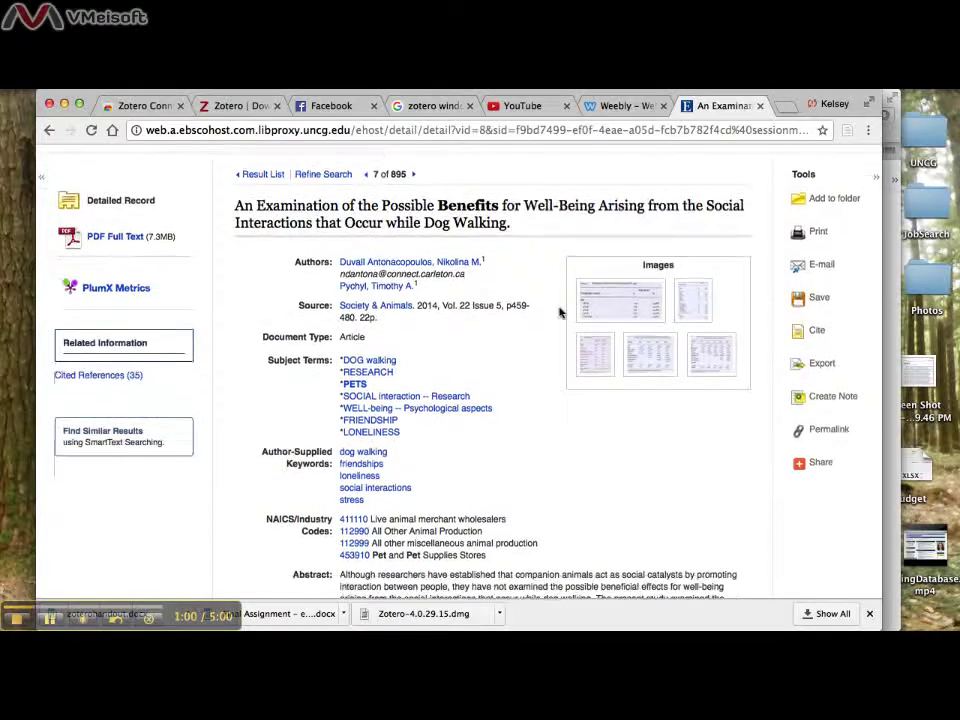
scroll(561, 313, up, 5)
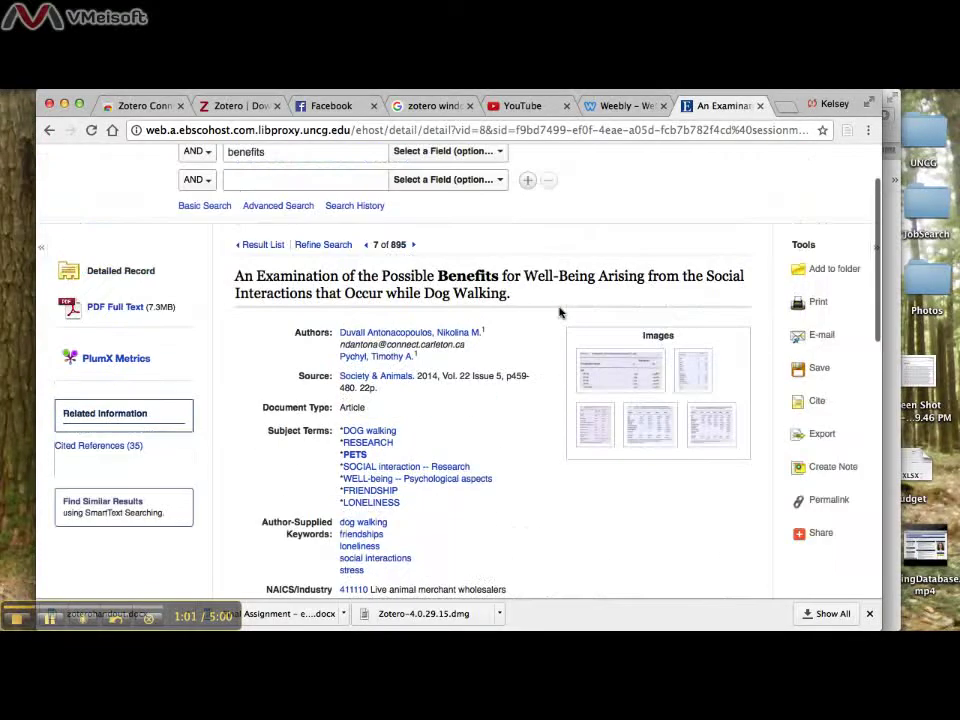
scroll(561, 313, down, 4)
scroll(561, 314, up, 2)
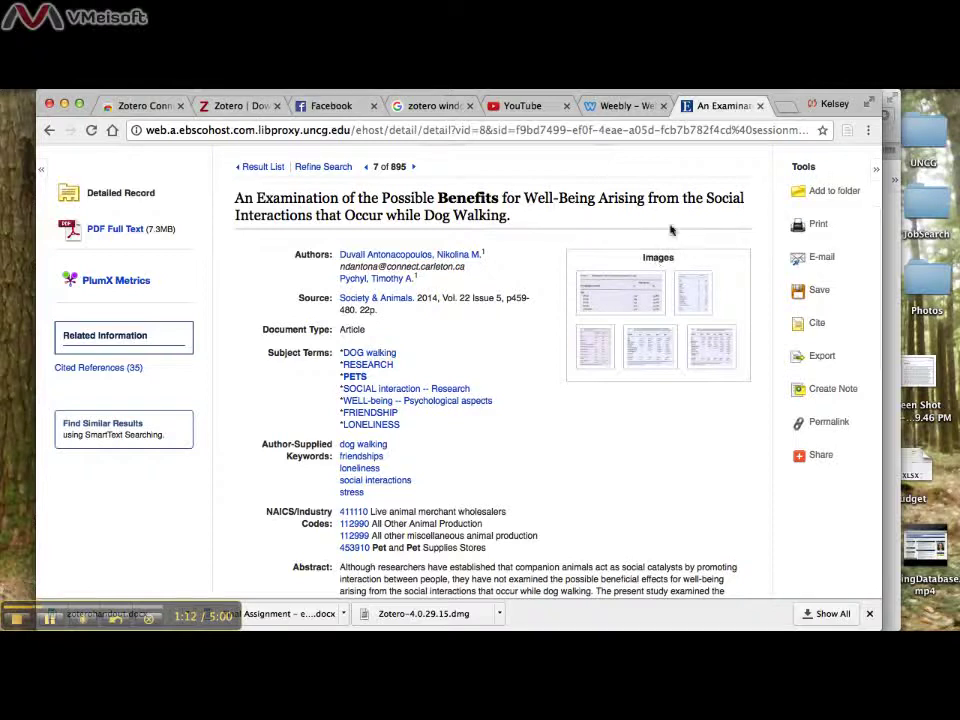
click(848, 132)
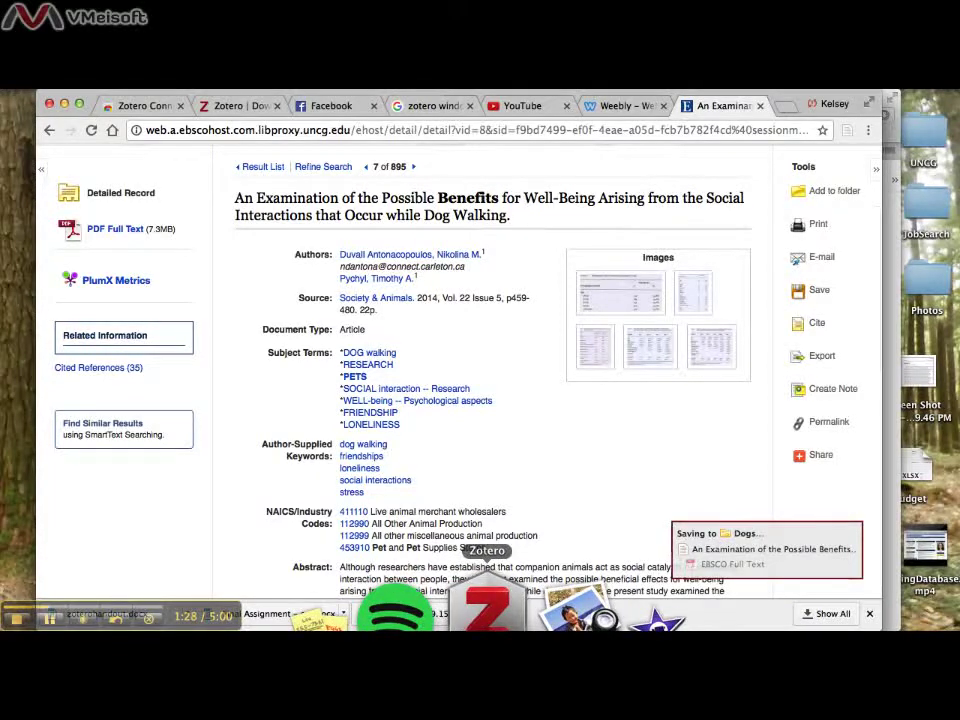
Switch to Zotero and examine the saved article's author, abstract, publication, volume, issue, pages and date fields
click(487, 605)
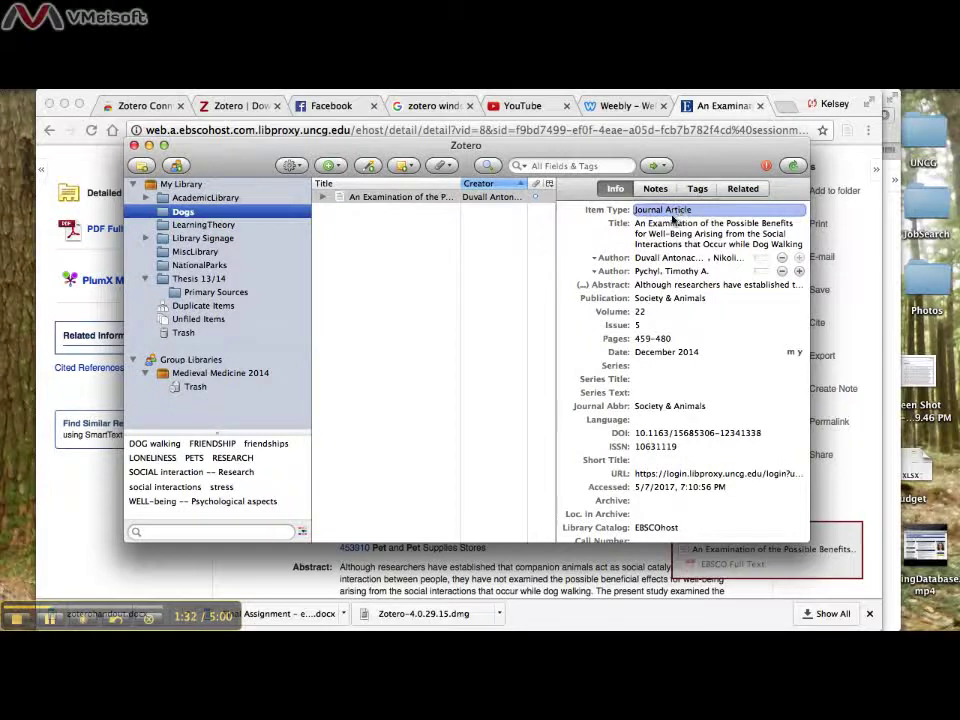
click(668, 273)
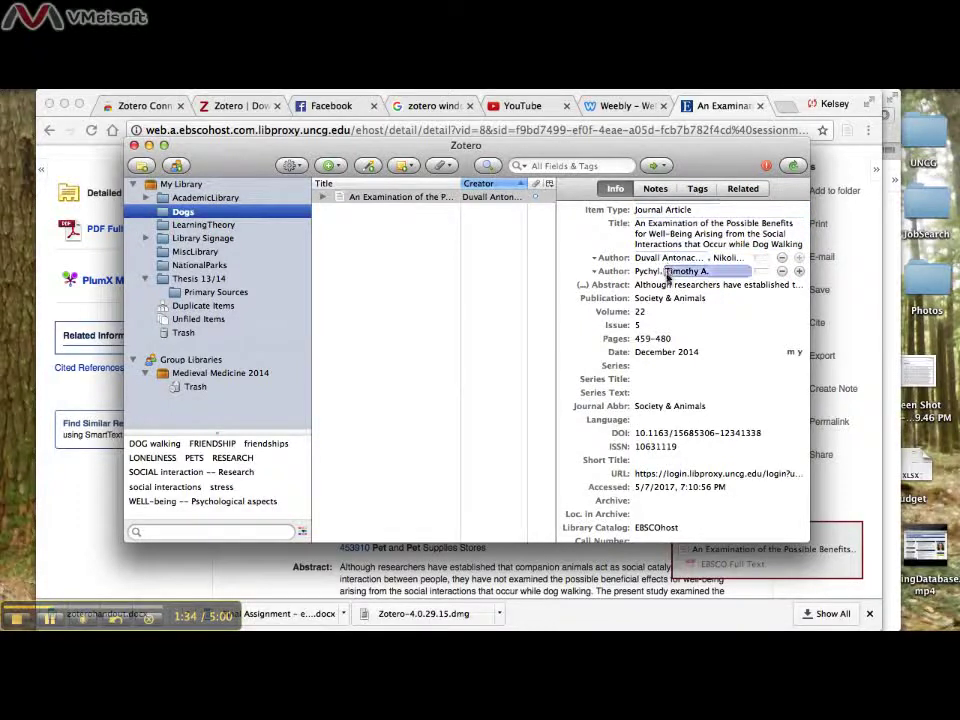
click(666, 286)
click(666, 299)
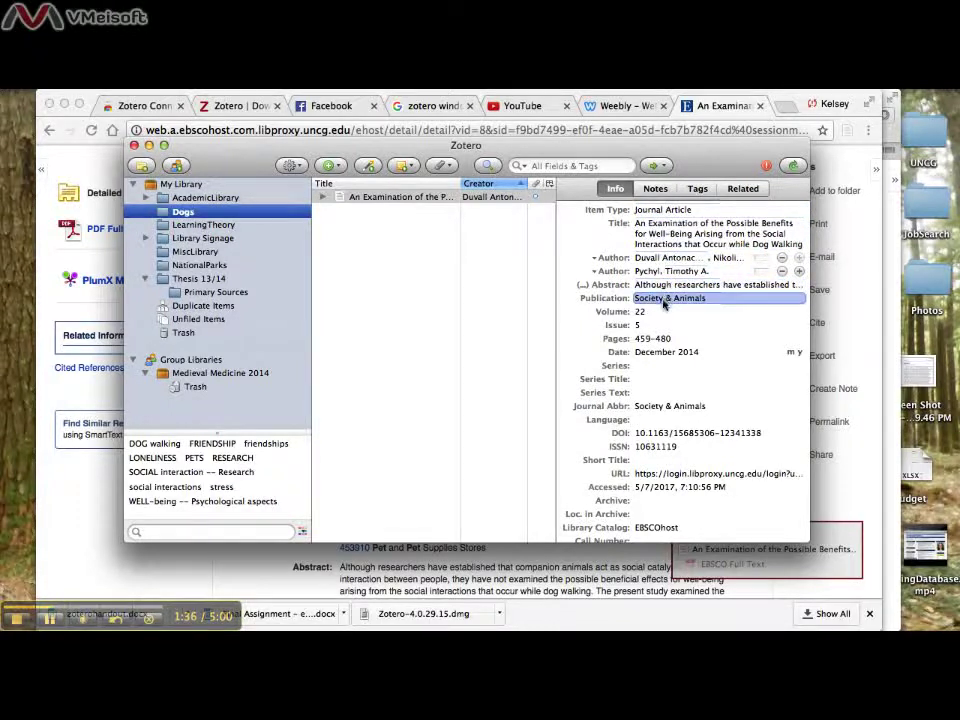
click(652, 312)
click(658, 325)
click(660, 339)
click(661, 353)
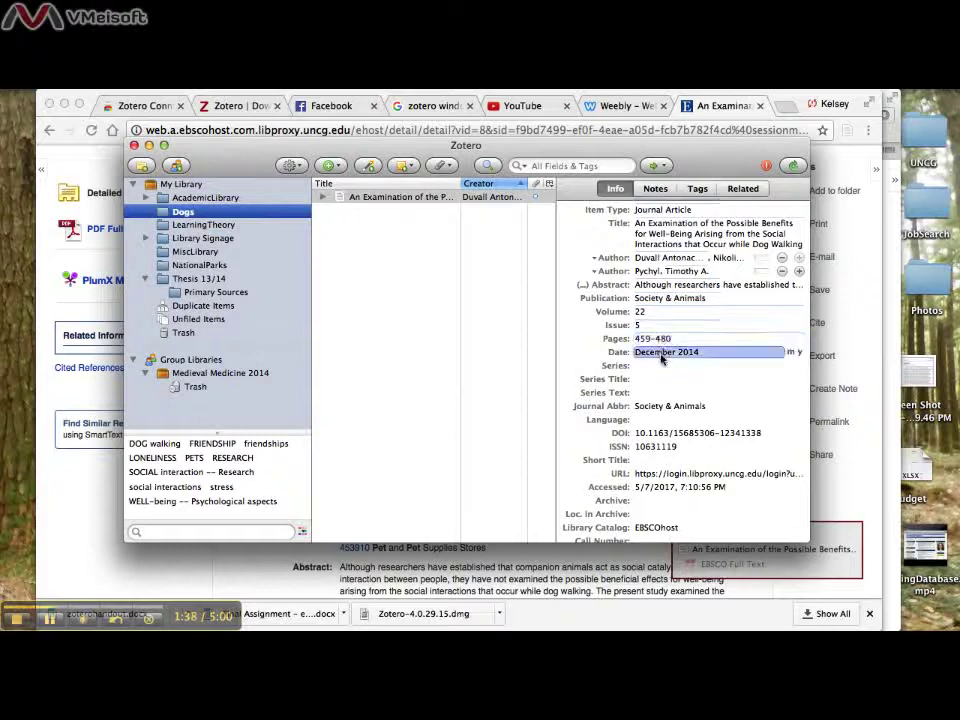
key(Return)
click(702, 313)
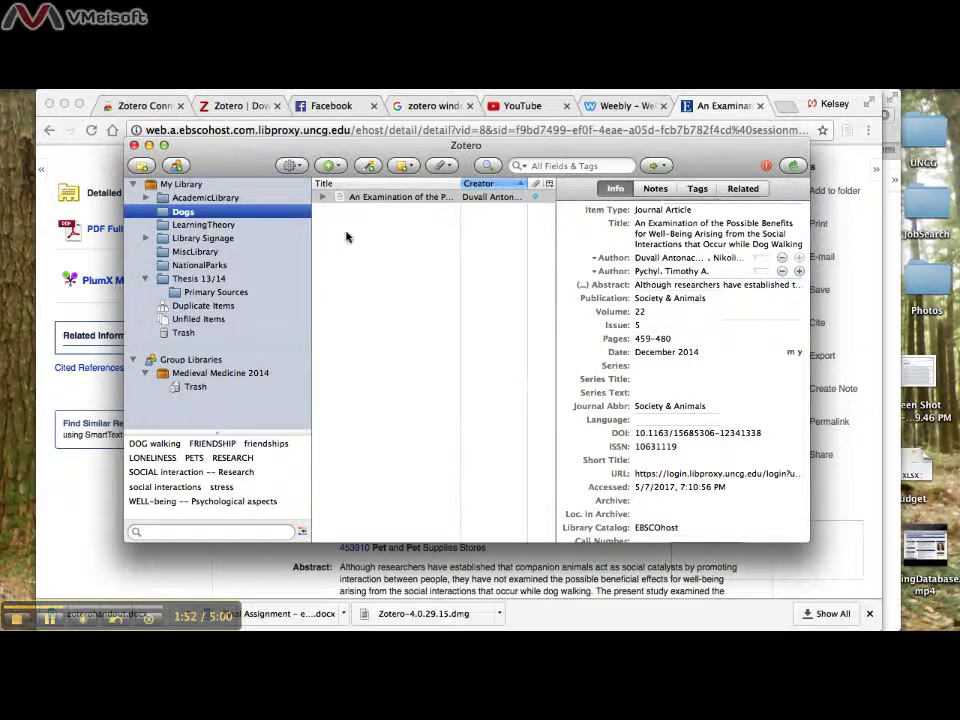
Add a book item titled "Dogs are Great" to the Dogs collection and fill in the author's last and first name
click(340, 167)
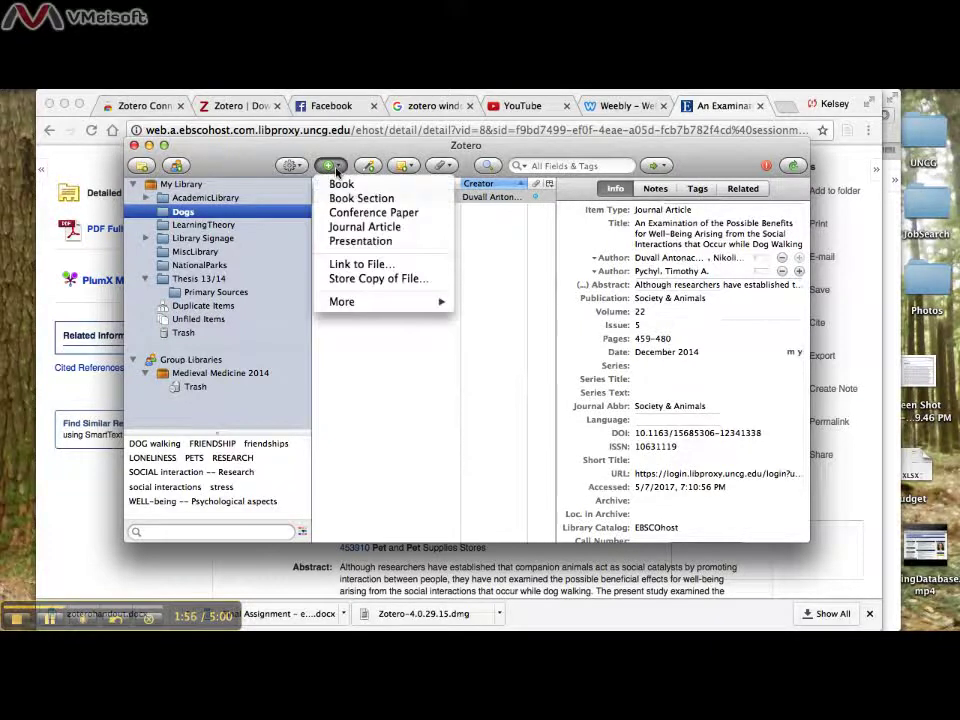
click(342, 185)
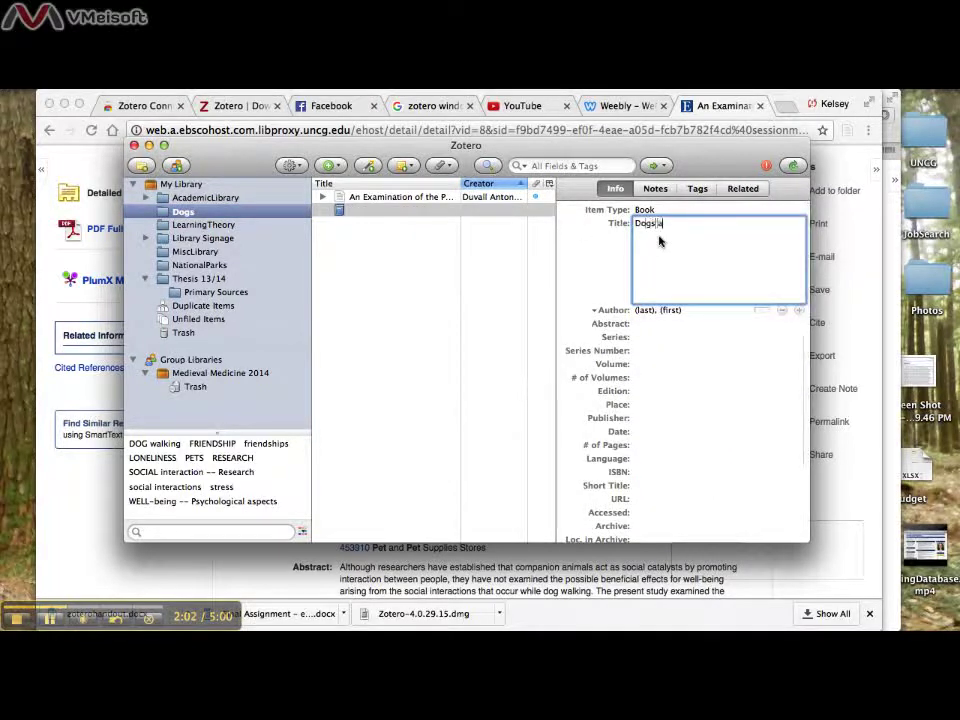
key(Tab)
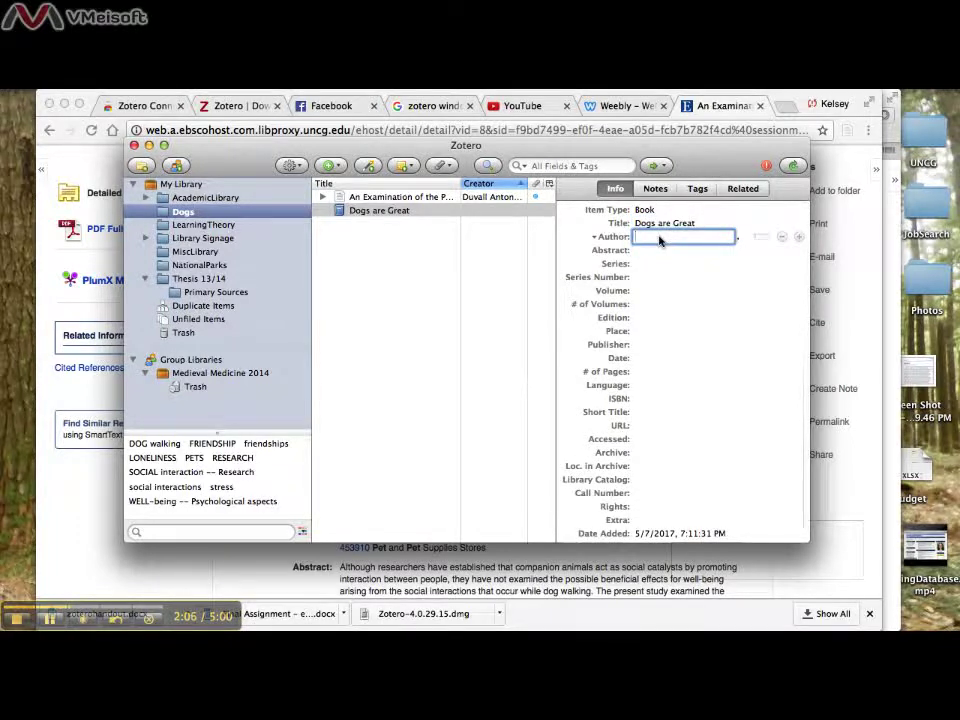
text(Dog)
key(Tab)
text(Good)
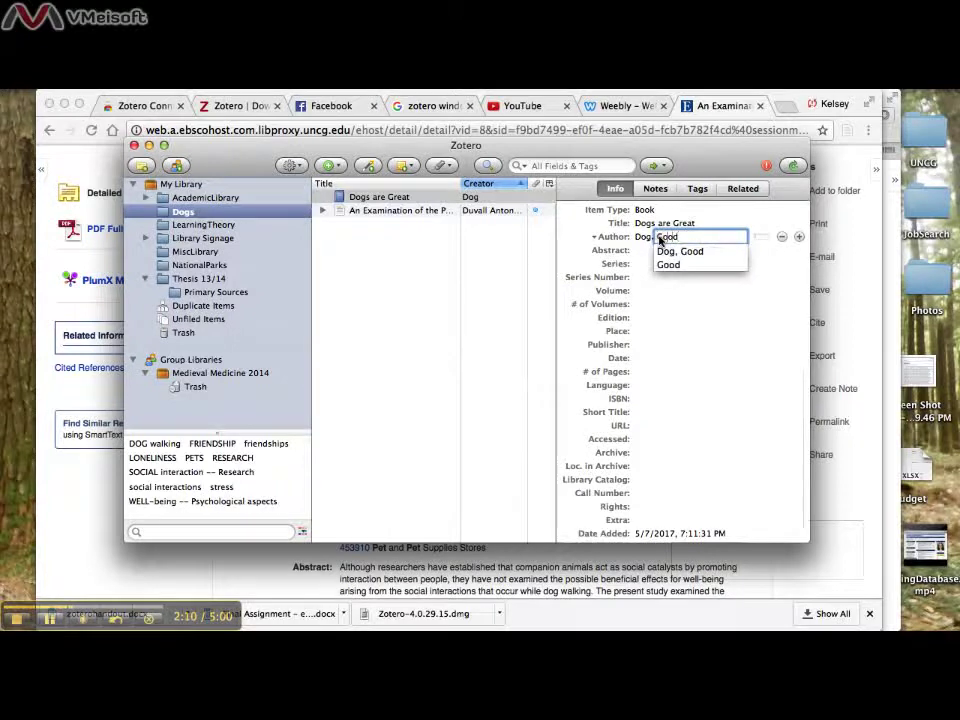
key(Tab)
Set the book's place of publication to Philadelphia
key(Tab)
key(Tab)
key(Tab)
key(Tab)
key(Tab)
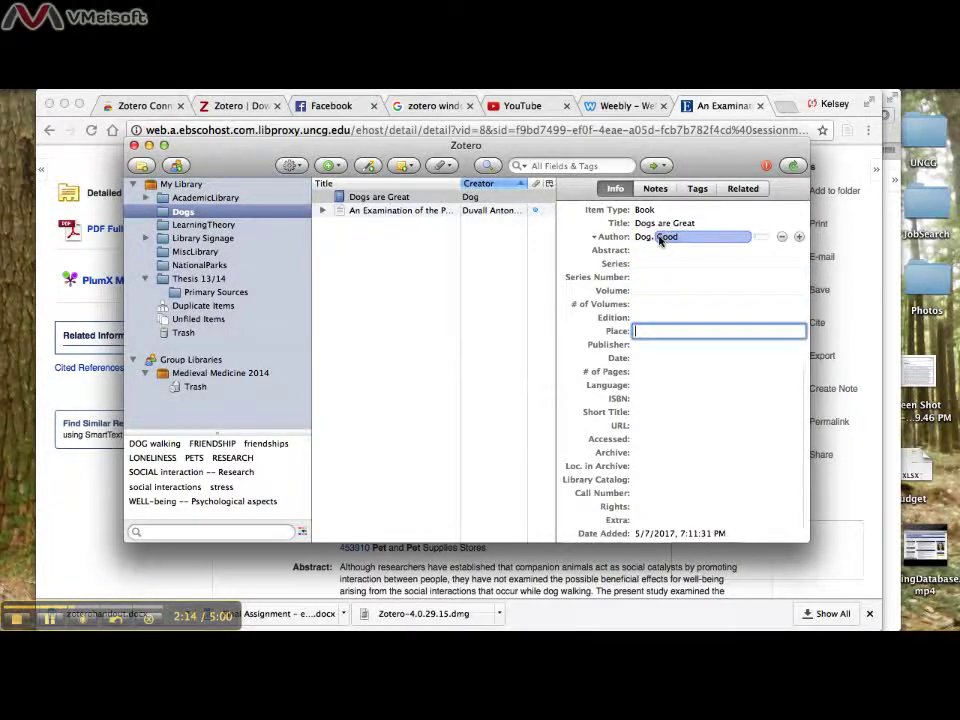
text(Phi)
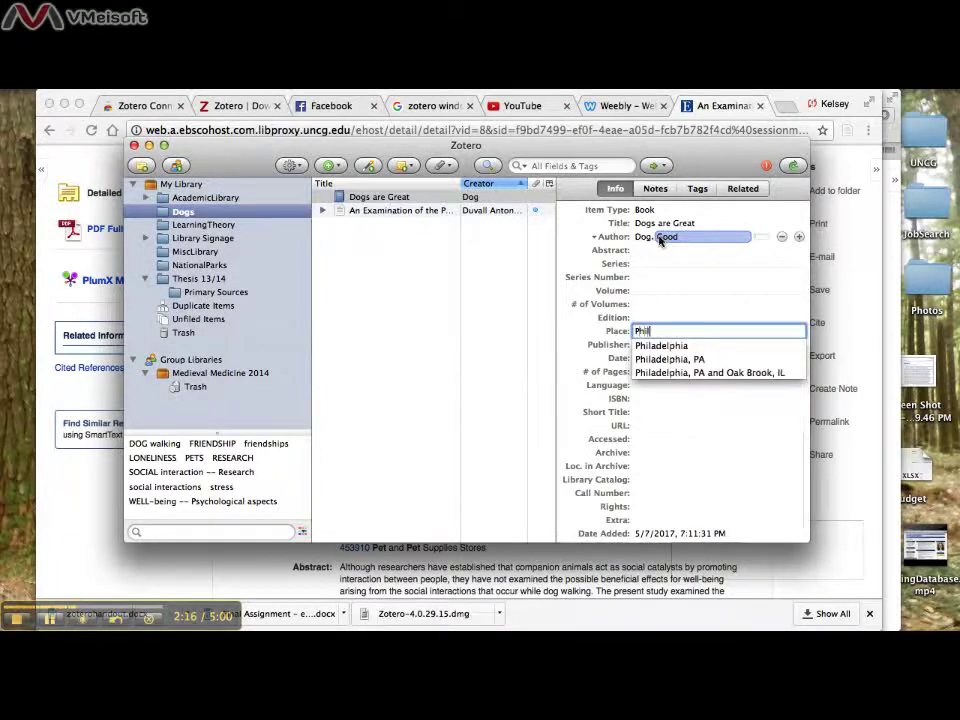
text(l)
key(Down)
key(Return)
Set the book's publisher to "Dogs, Inc.", its date to 2010 and its number of pages to 300
key(Tab)
text(Dogs, I)
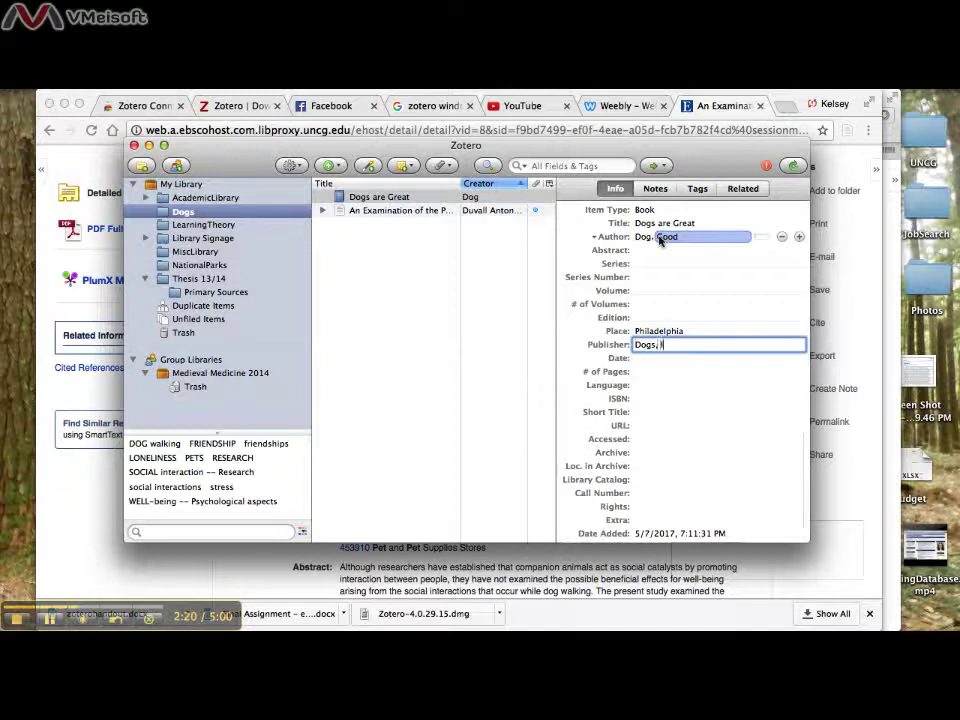
key(Tab)
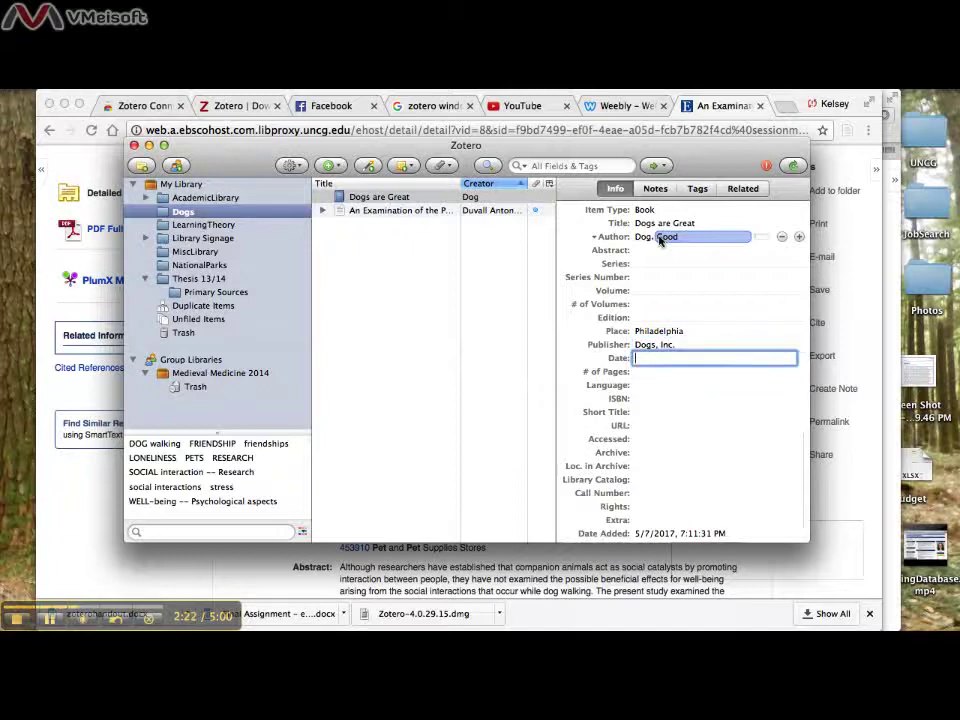
key(Tab)
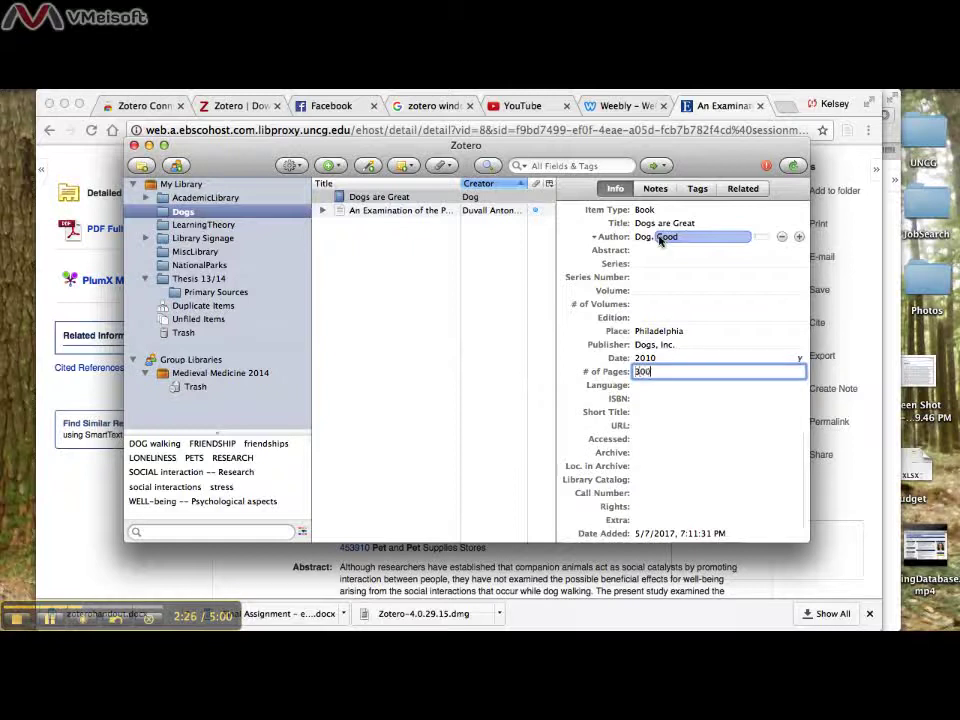
key(Tab)
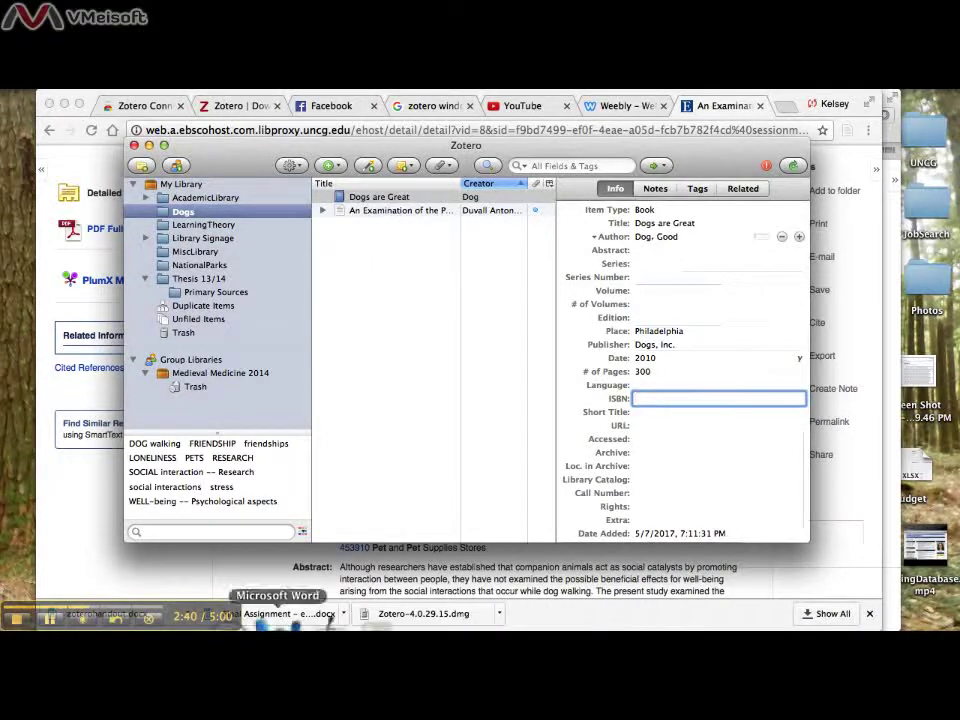
Switch to Microsoft Word and start adding a Zotero citation at the end of the sentence about dog walking and mental health
mouse_move(282, 625)
click(293, 605)
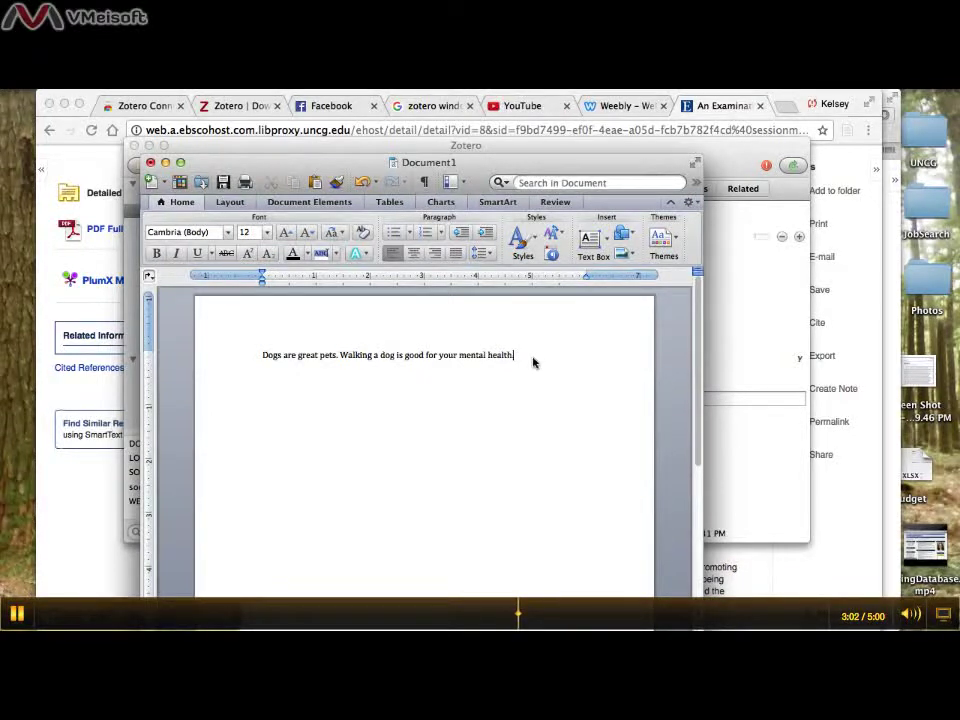
click(453, 88)
mouse_move(467, 127)
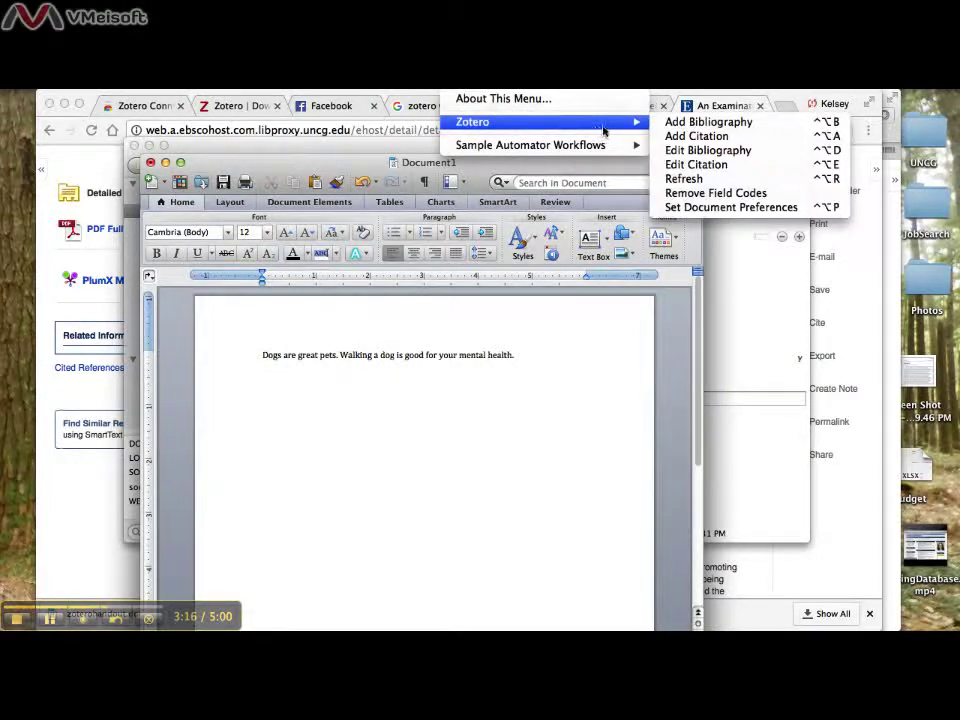
click(674, 136)
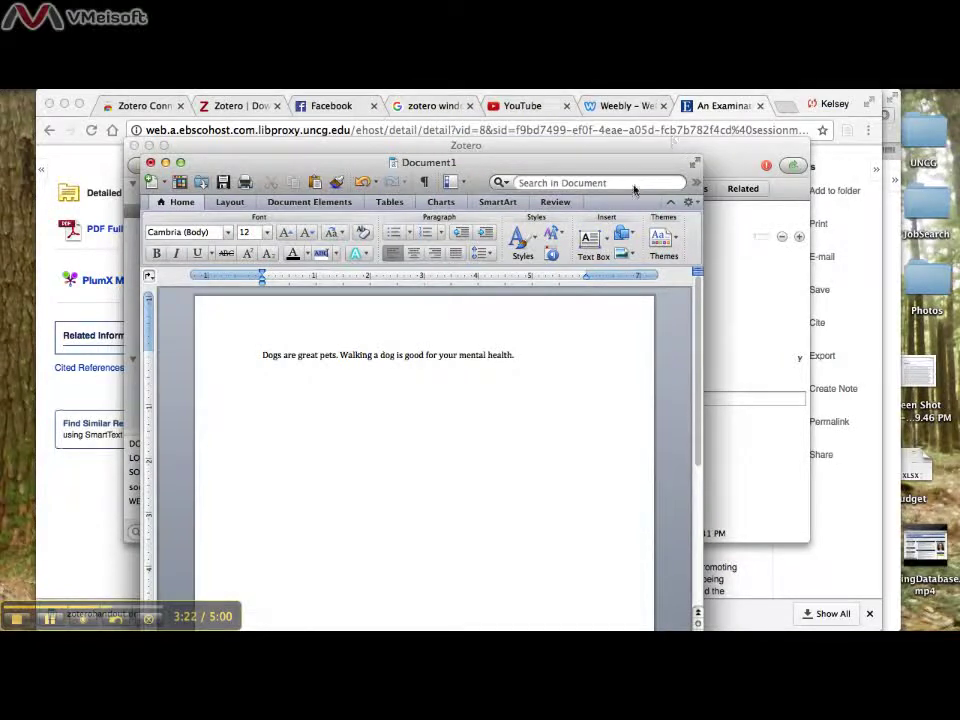
click(521, 364)
text(.)
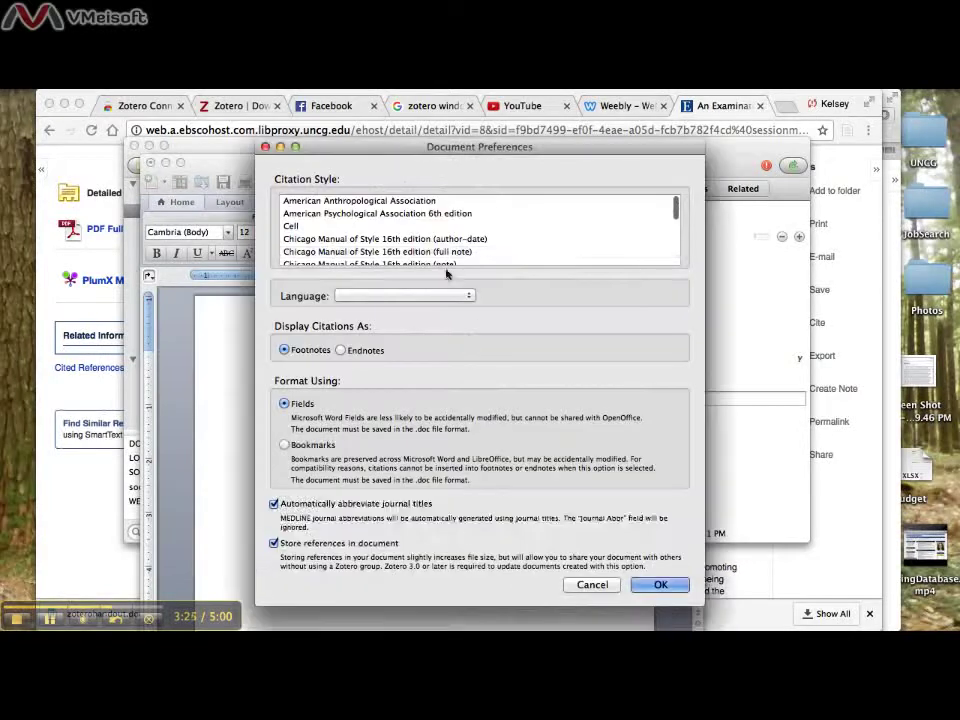
Browse the citation styles and set the document to American Psychological Association 6th edition
click(407, 252)
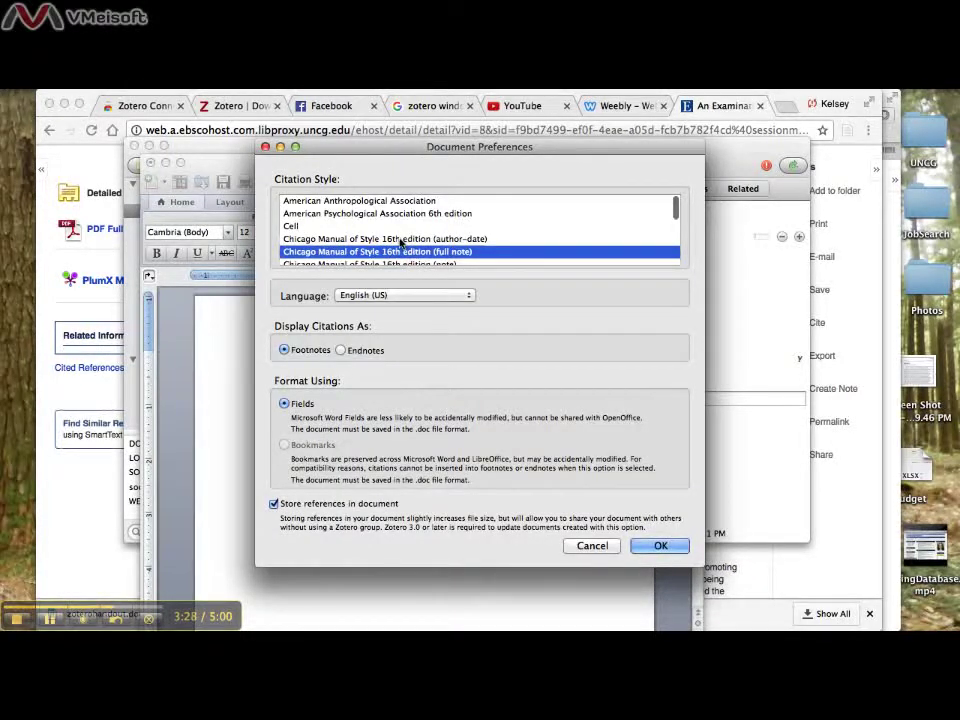
scroll(400, 241, down, 5)
scroll(400, 241, up, 5)
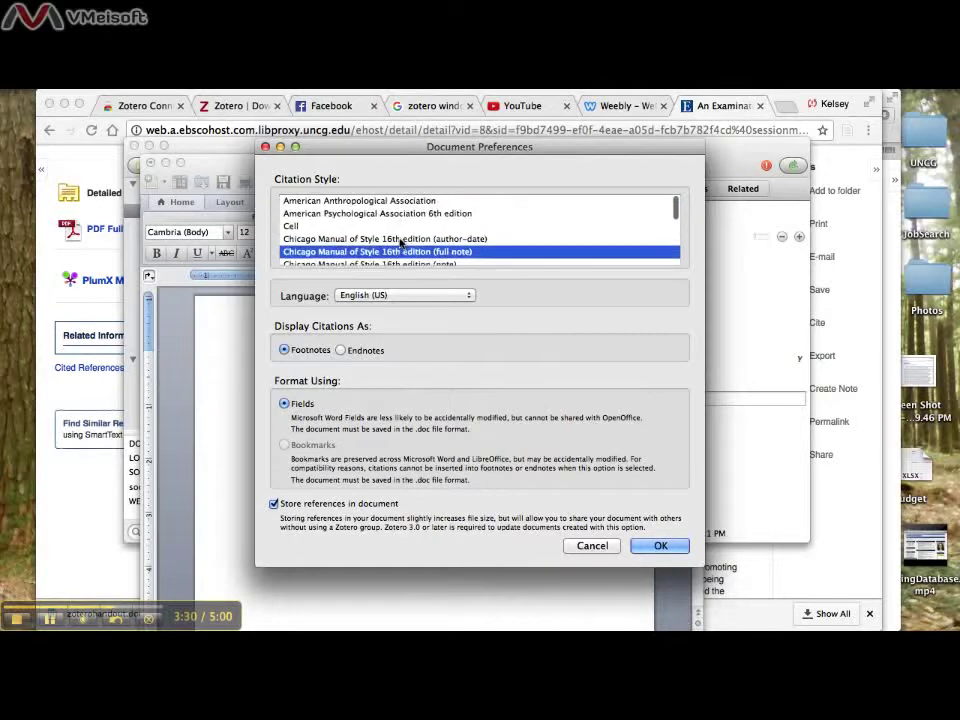
scroll(400, 243, down, 1)
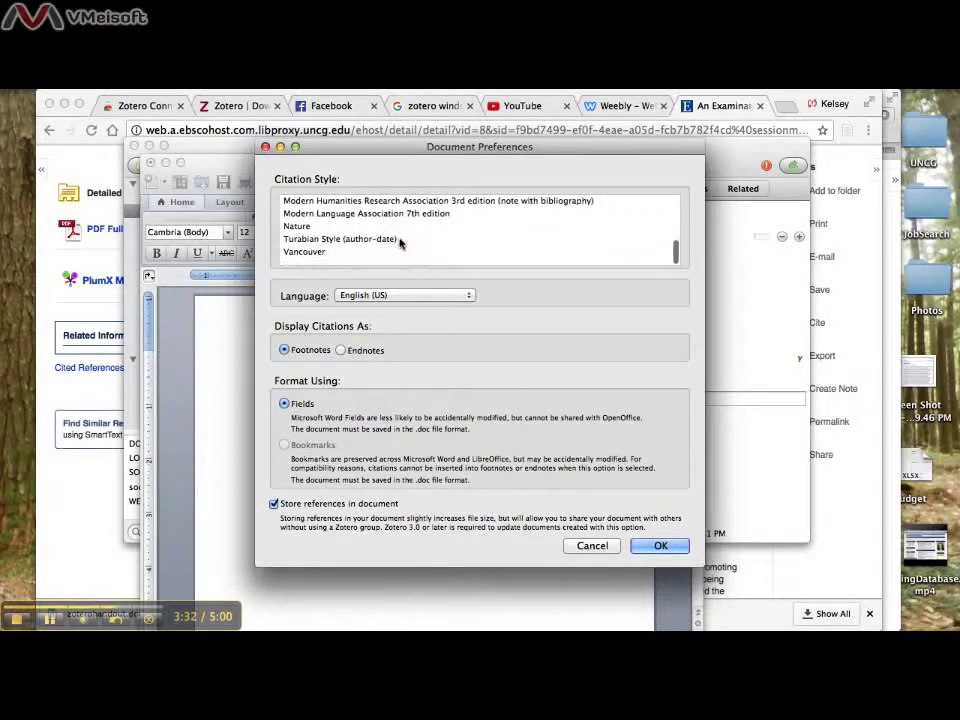
scroll(400, 243, up, 3)
scroll(400, 243, up, 2)
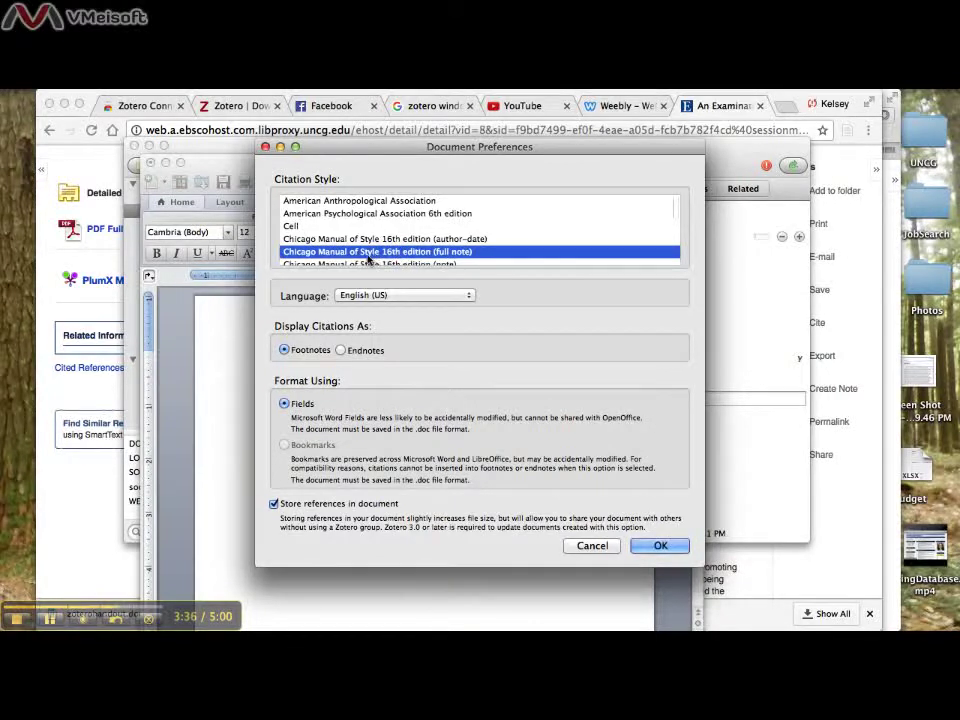
click(322, 214)
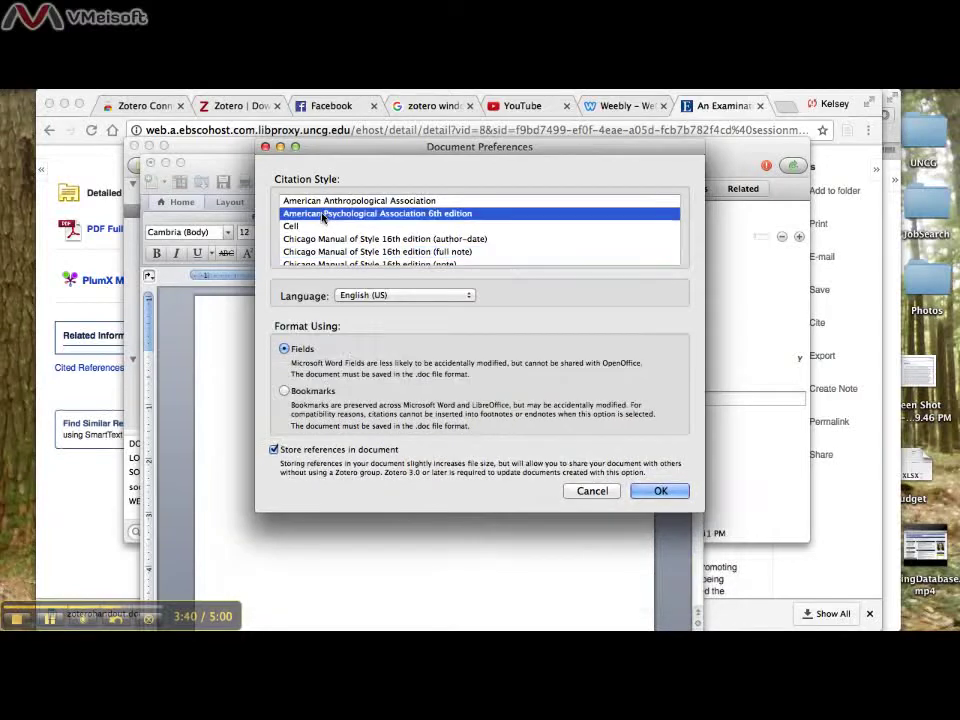
click(661, 491)
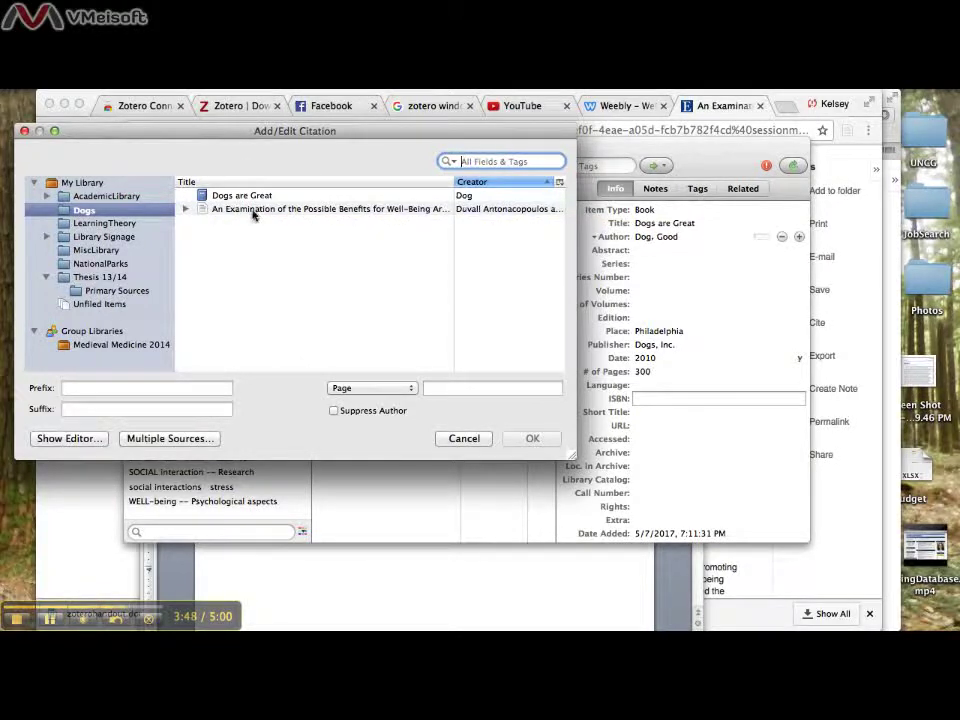
Cite the article "An Examination of the Possible Benefits for Well-Being" with page 43, and put a space before the citation
click(253, 214)
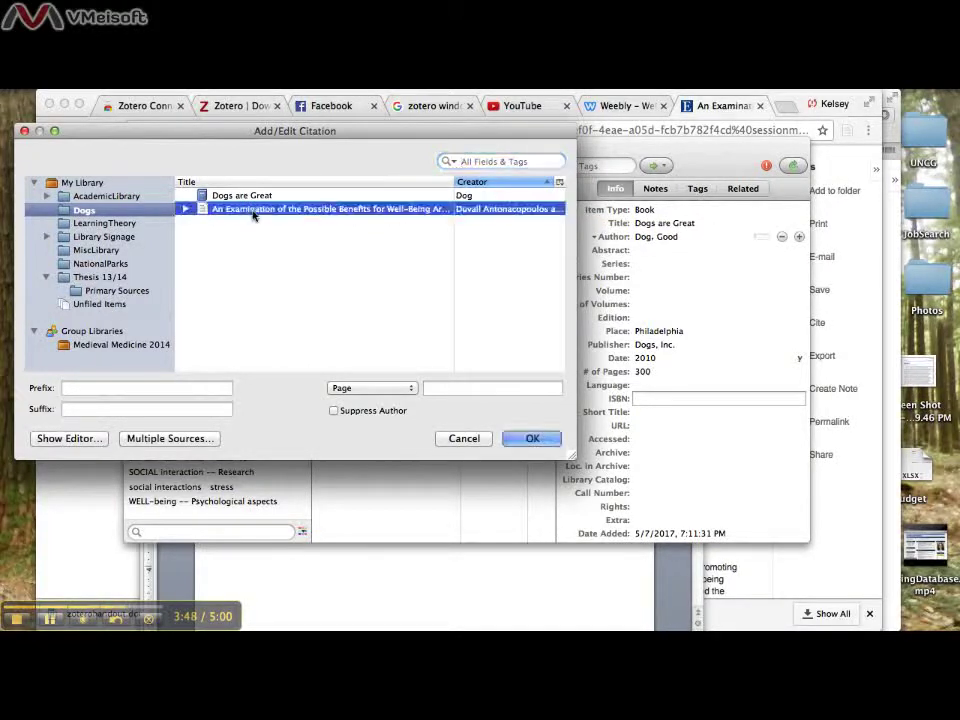
click(485, 390)
text(43)
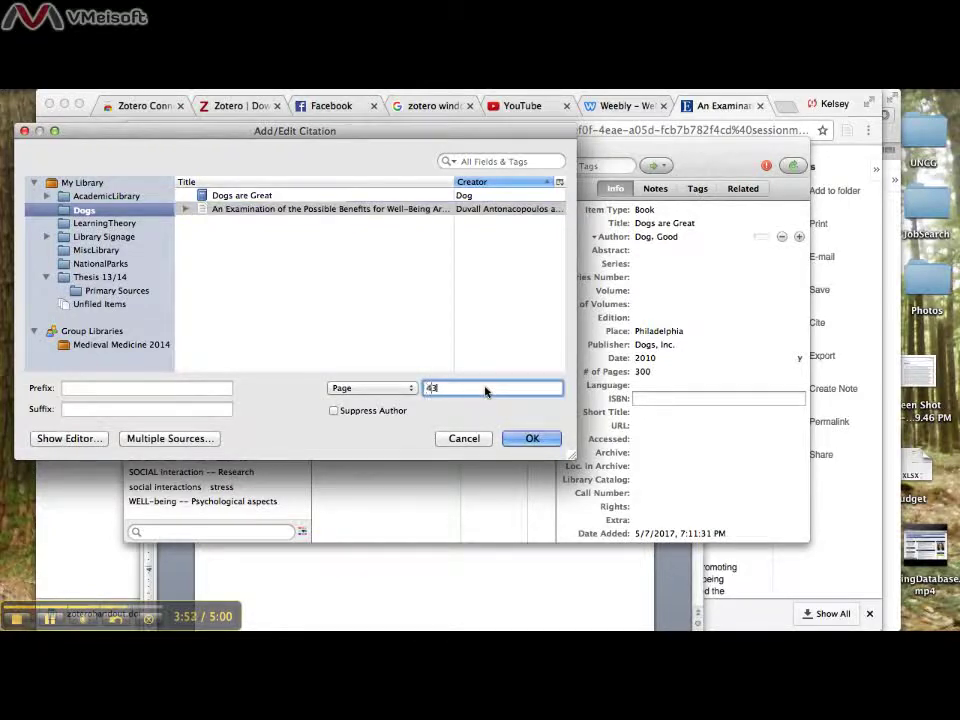
click(530, 439)
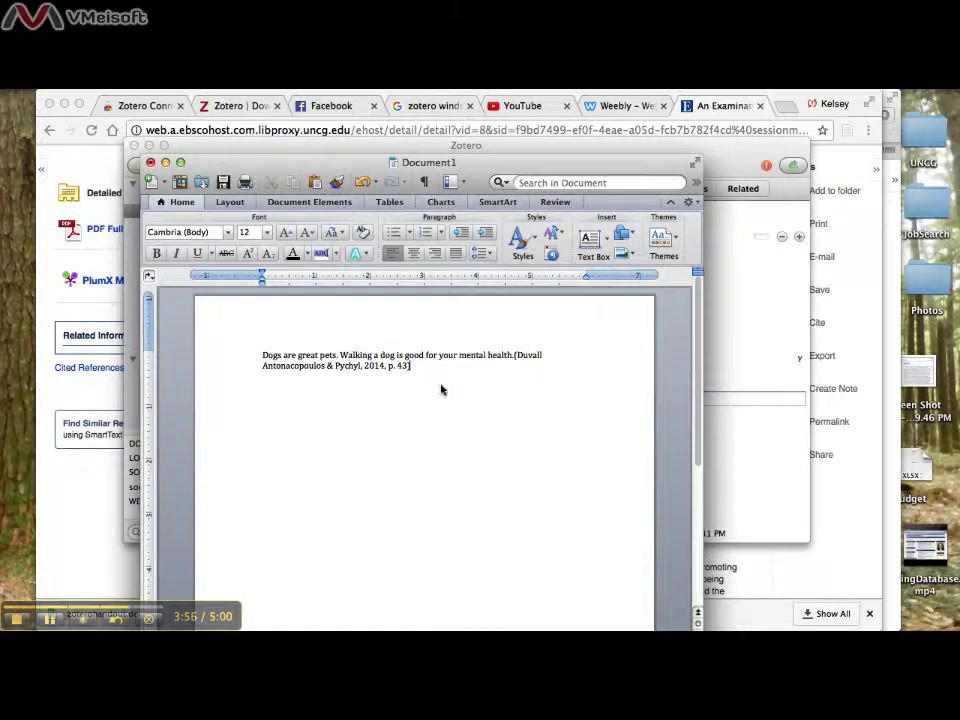
click(516, 360)
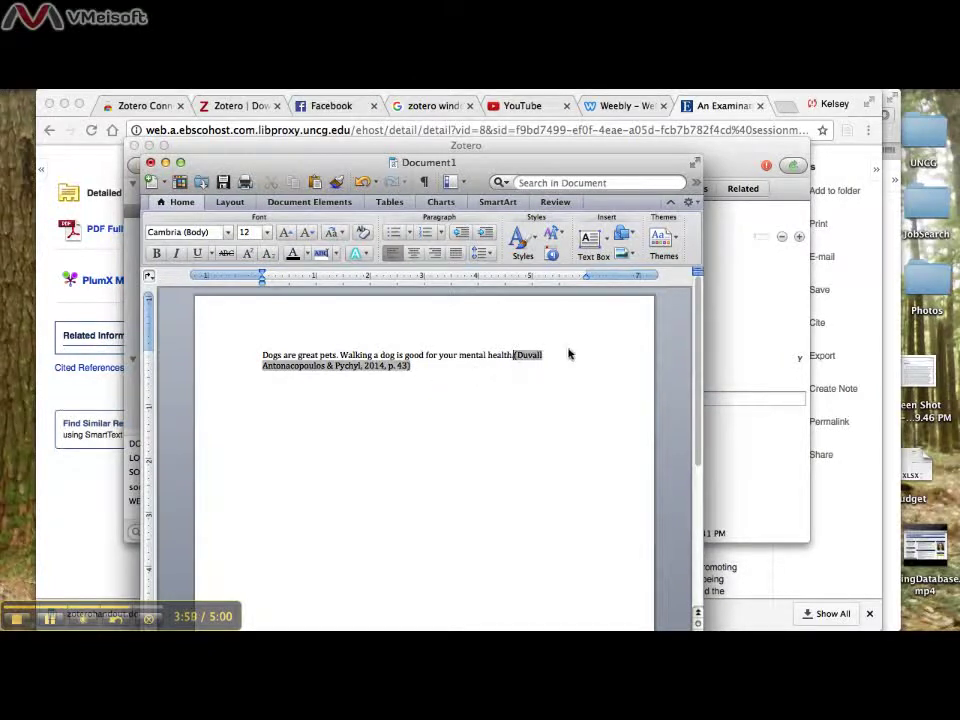
Add a new paragraph below the first citation reading "Dogs are just great."
click(480, 374)
key(Return)
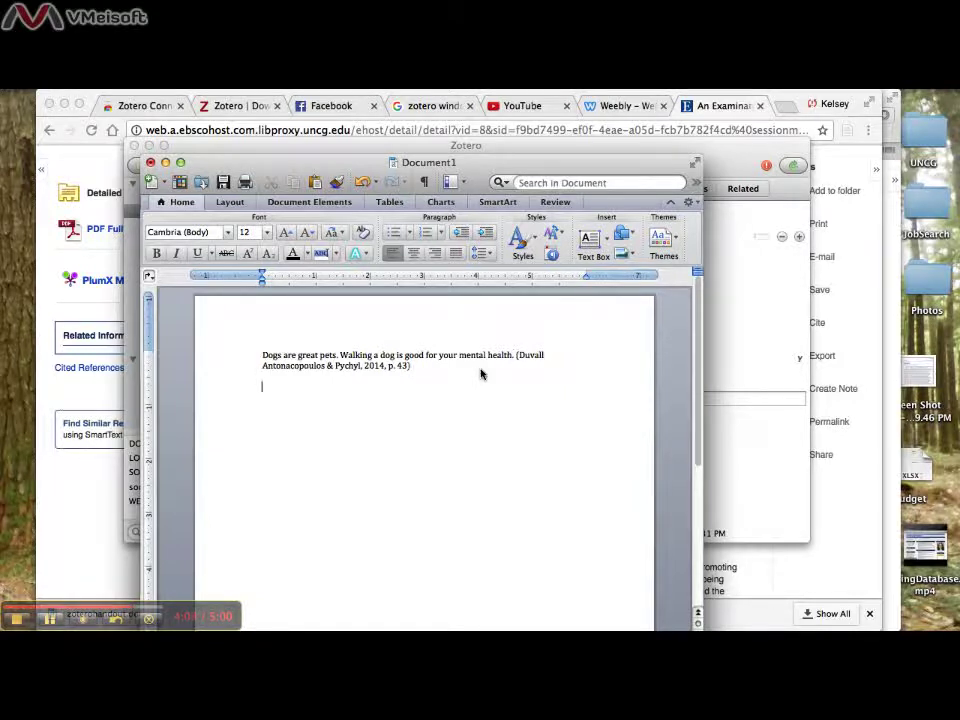
text(Dogs are just great)
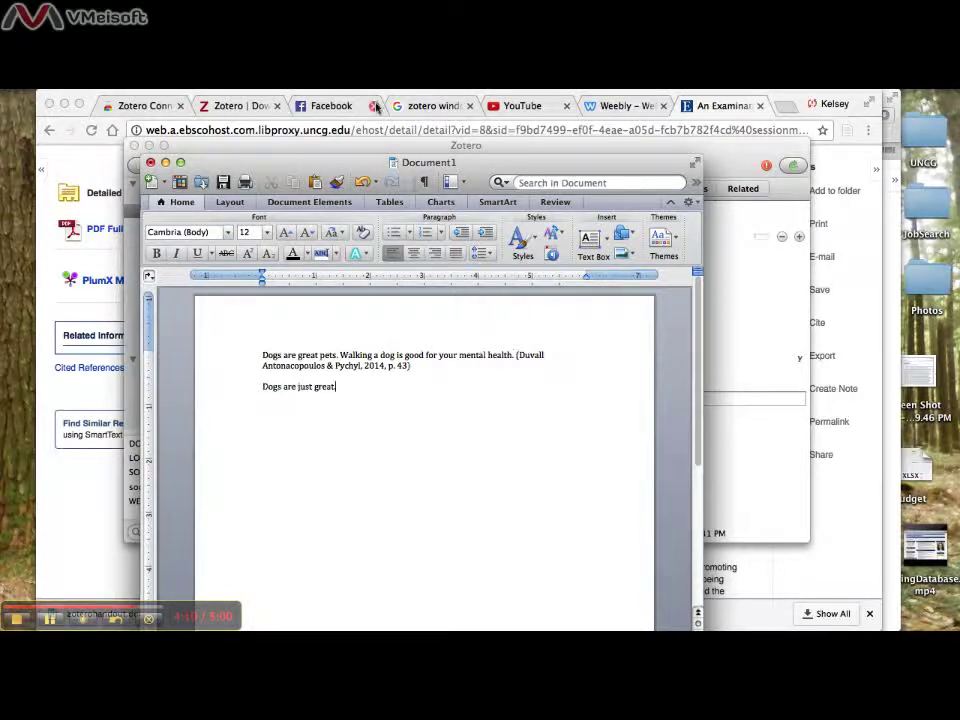
Add a Zotero citation of the book "Dogs are Great", page 200, after the second paragraph's sentence, separated by a space
click(461, 90)
mouse_move(537, 128)
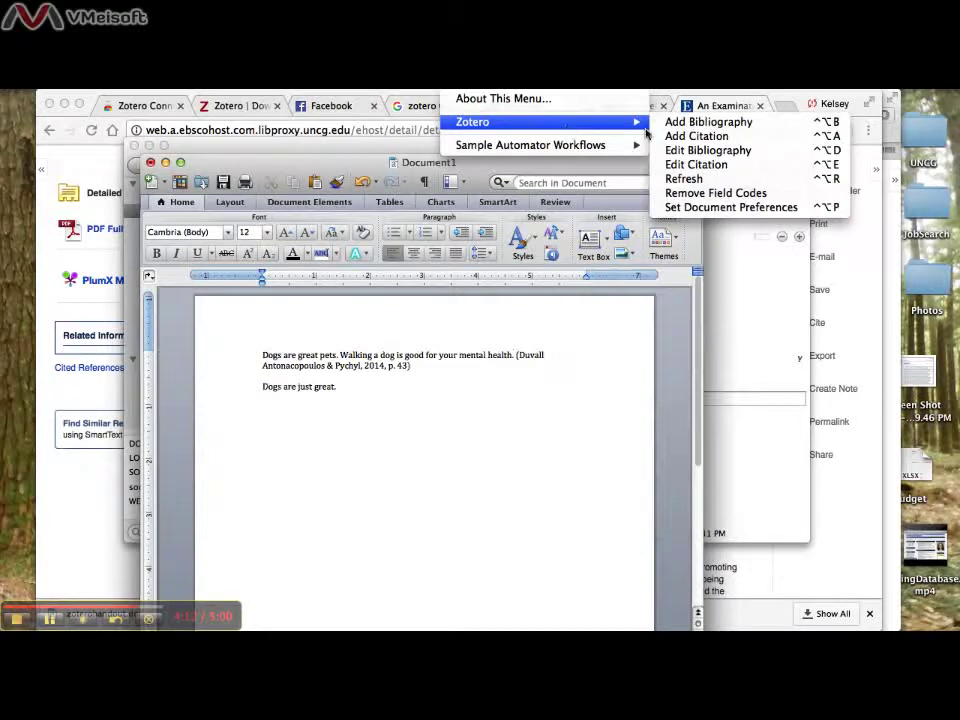
click(697, 136)
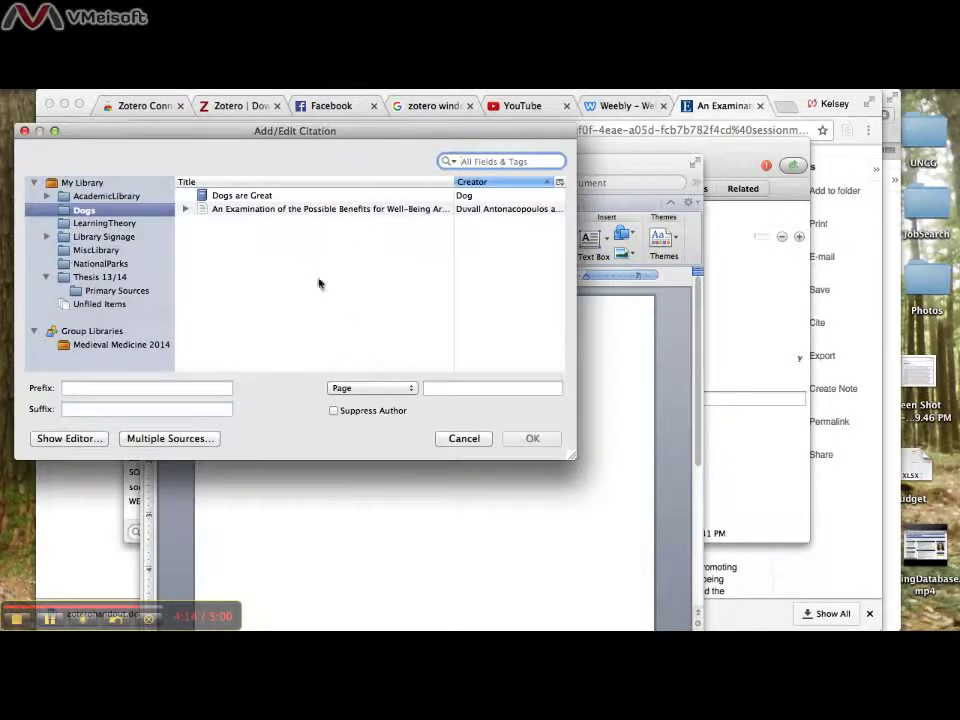
click(266, 196)
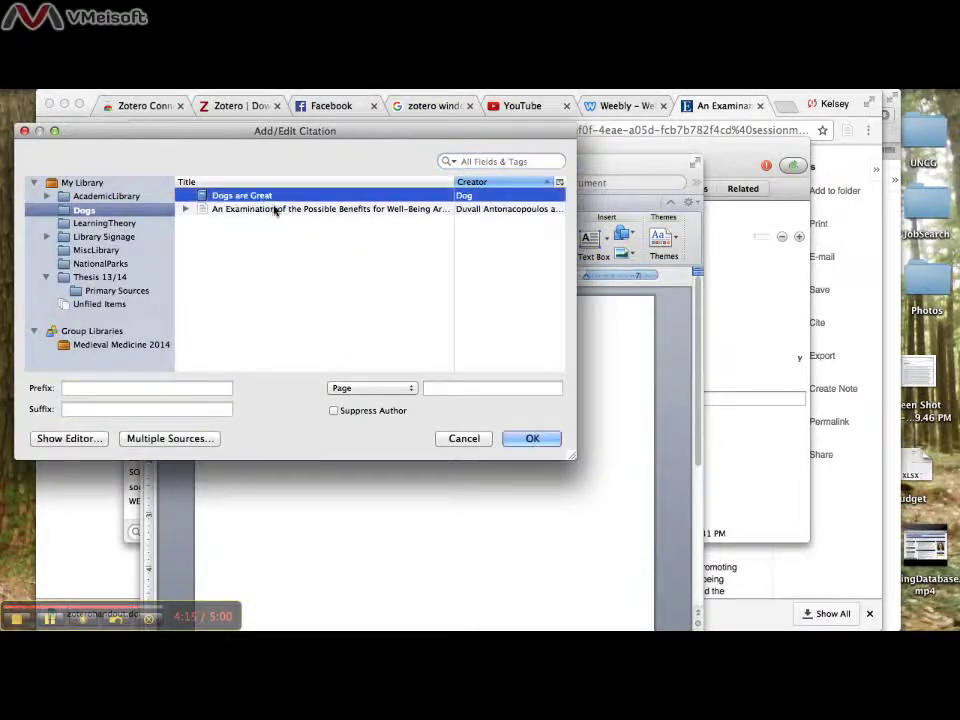
click(505, 393)
text(200)
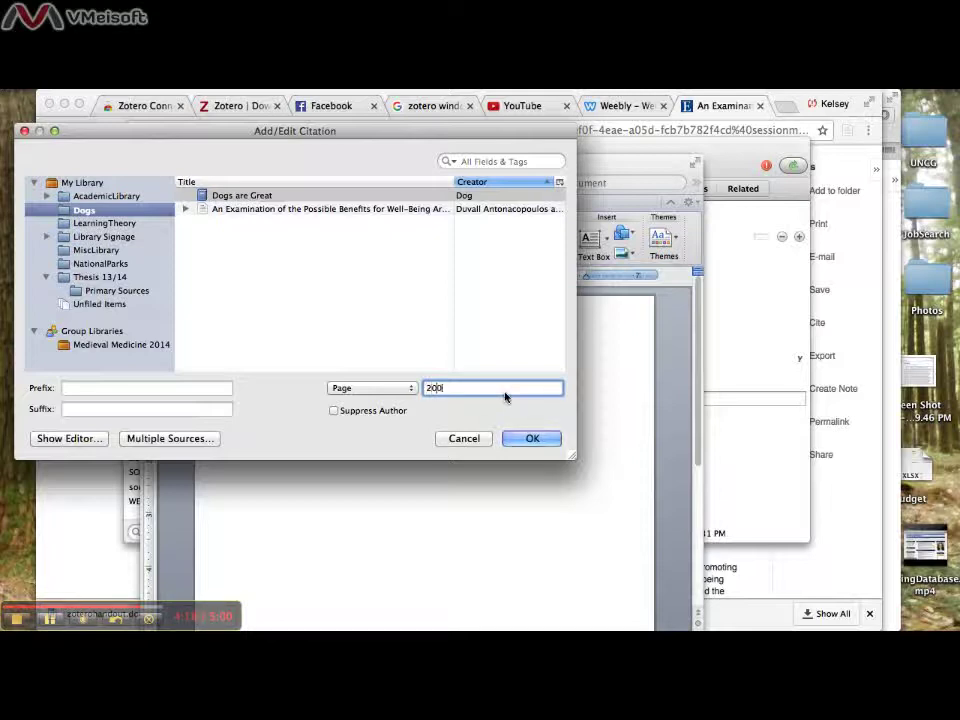
click(531, 441)
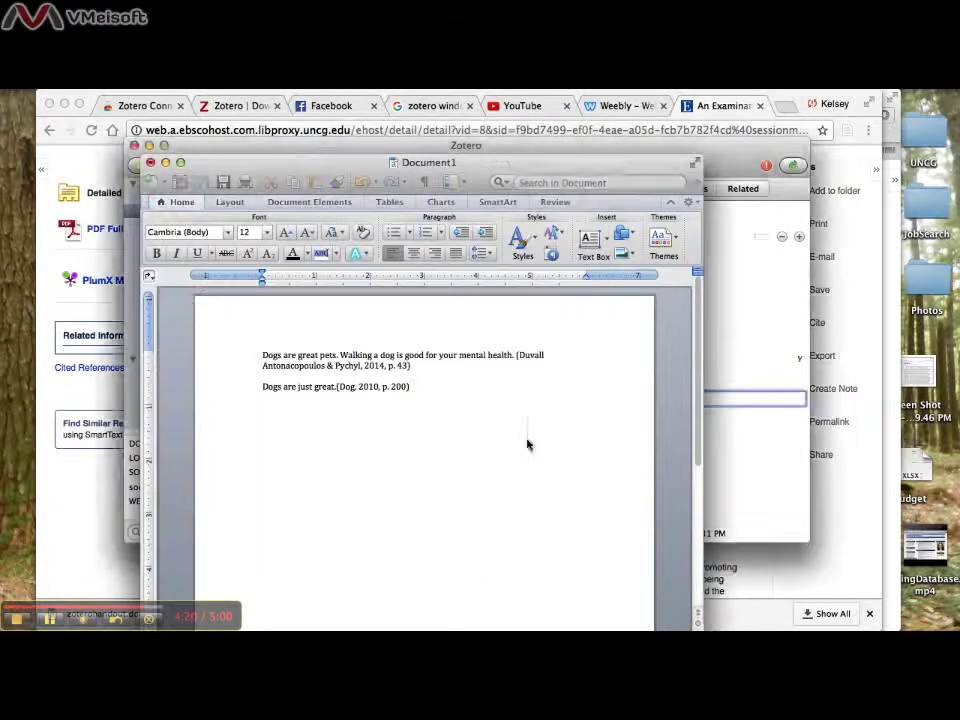
click(380, 389)
click(427, 395)
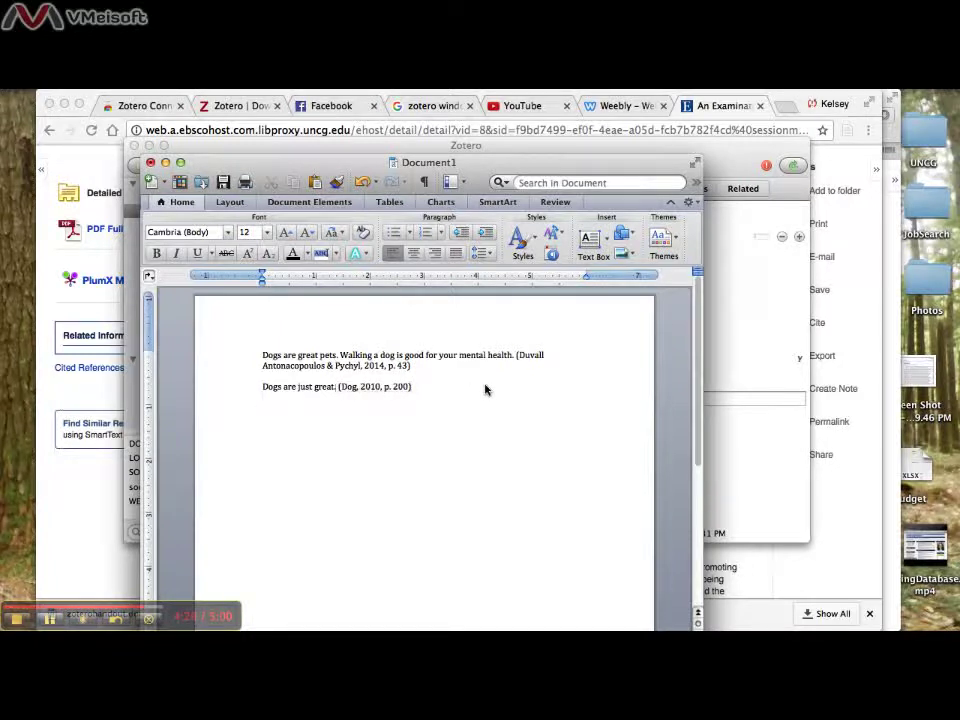
Insert a page break after the second paragraph to start a new page
scroll(487, 399, down, 5)
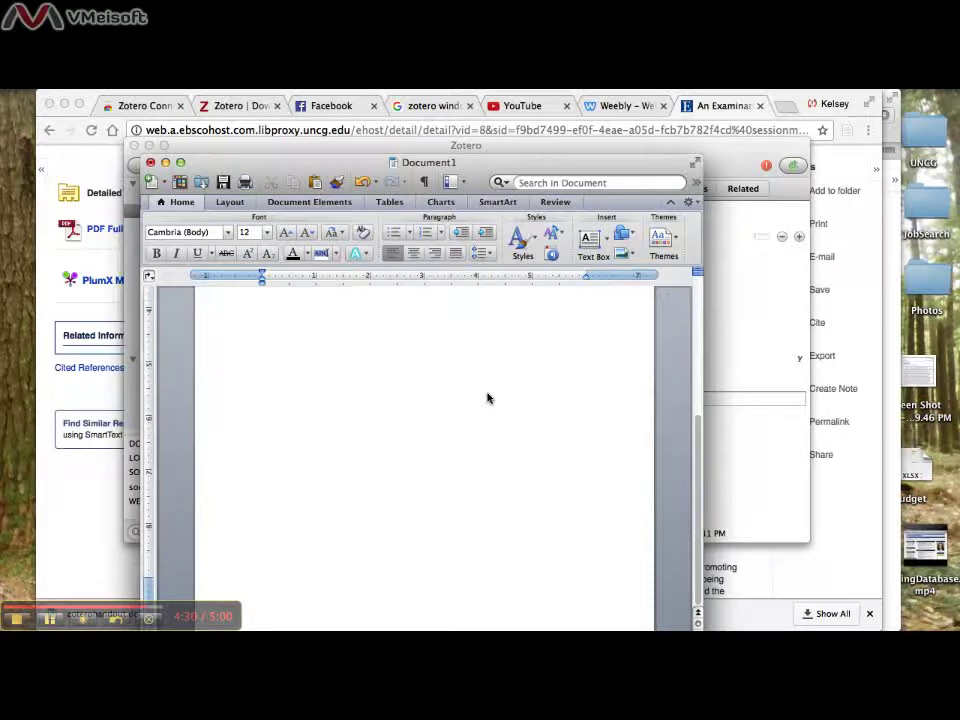
key(super+Return)
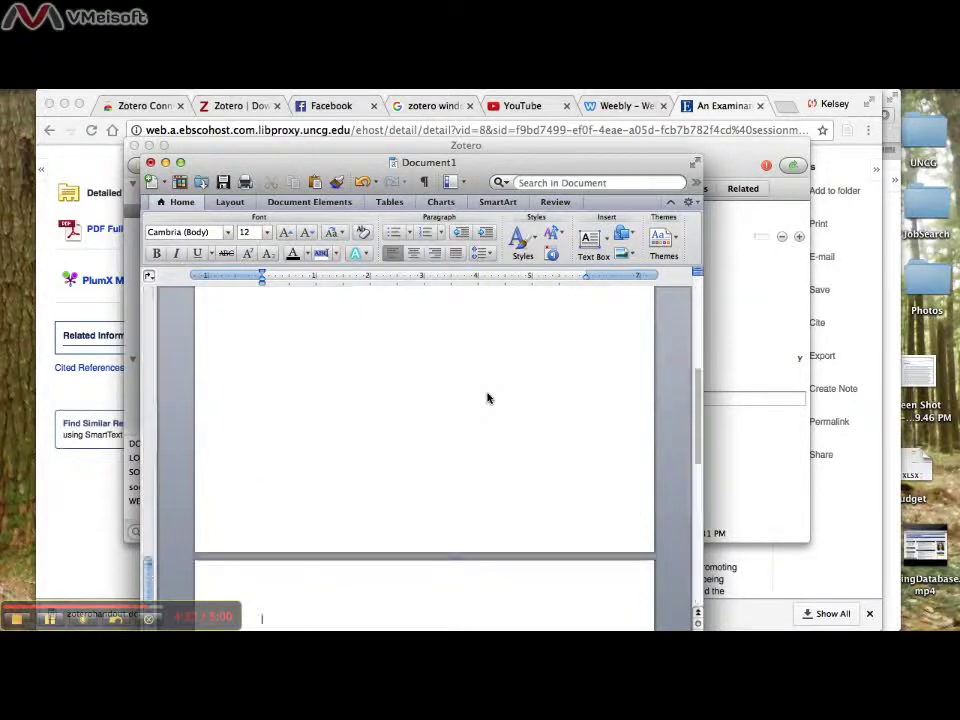
scroll(528, 385, down, 3)
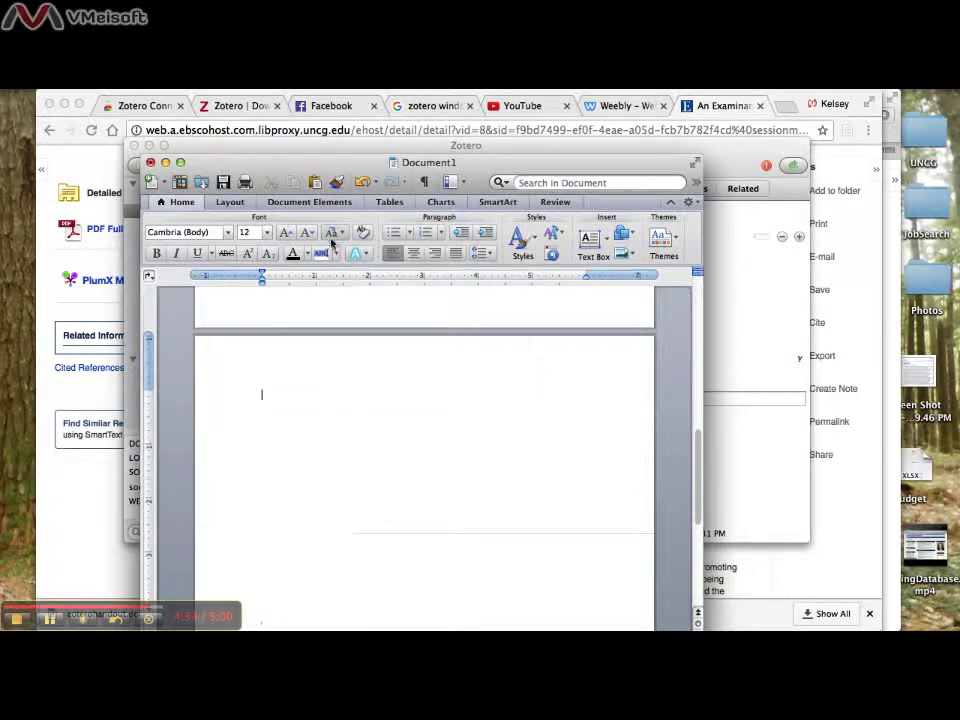
Add the centred heading "Bibliography" on the new page and set left alignment for the line below it
click(414, 253)
text(Bibl)
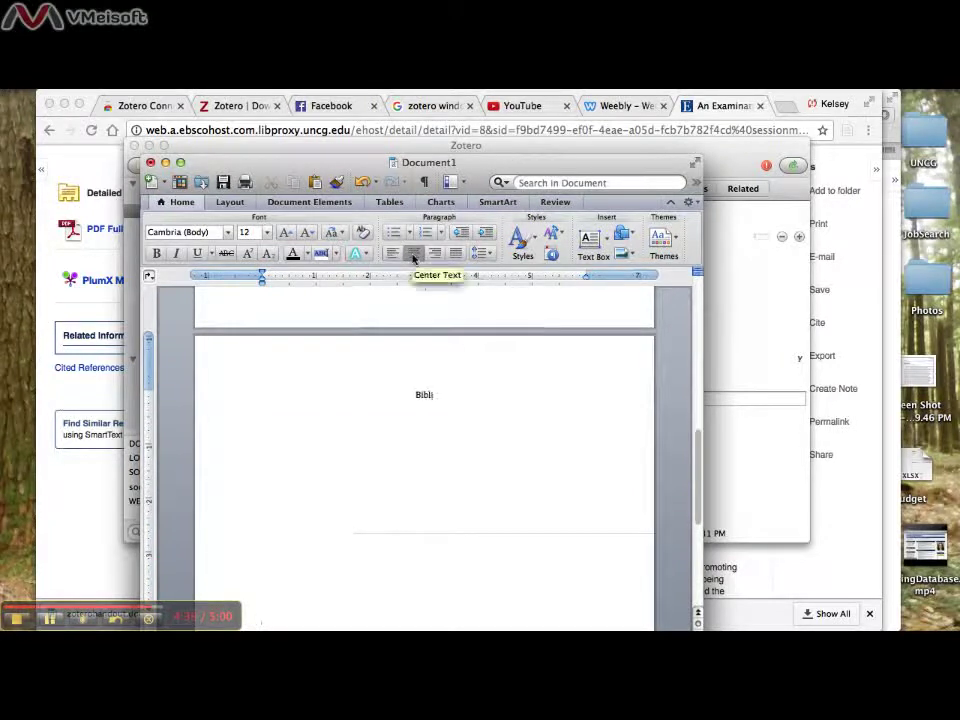
text(iography)
click(391, 253)
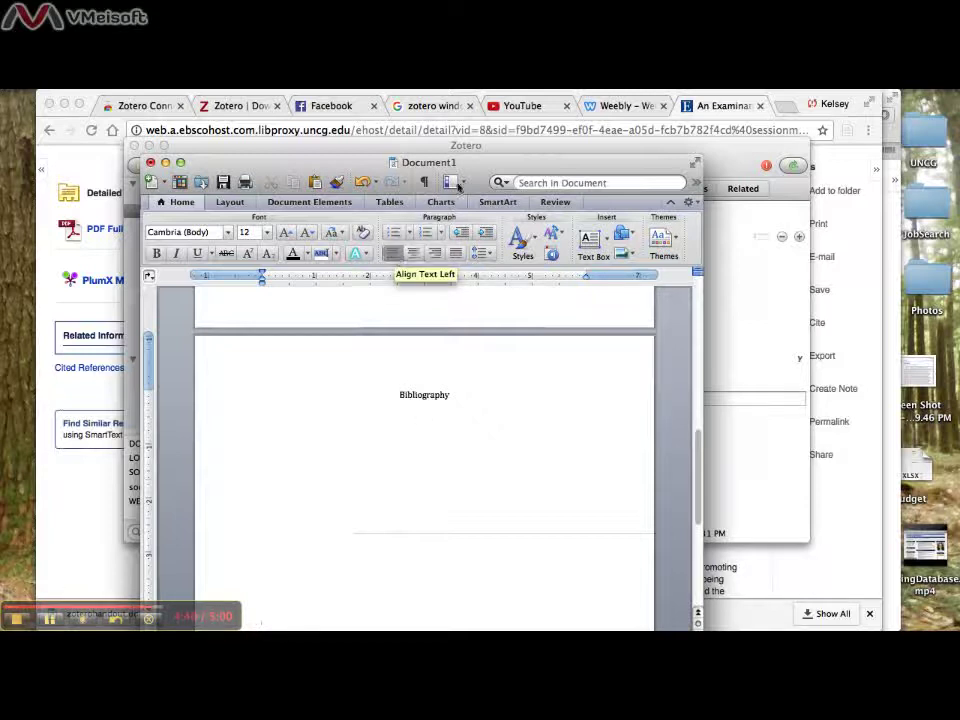